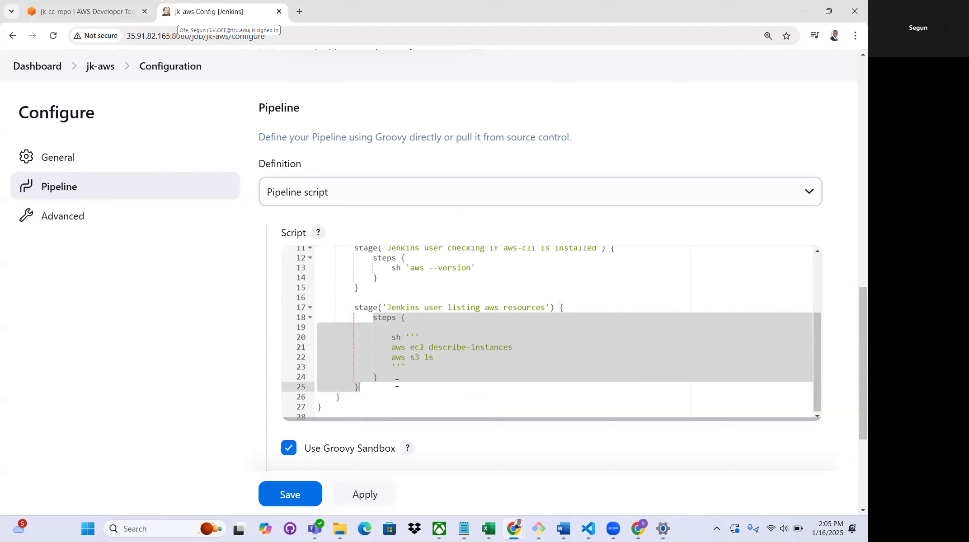
{"action": "right_click", "coordinate": [399, 346]}
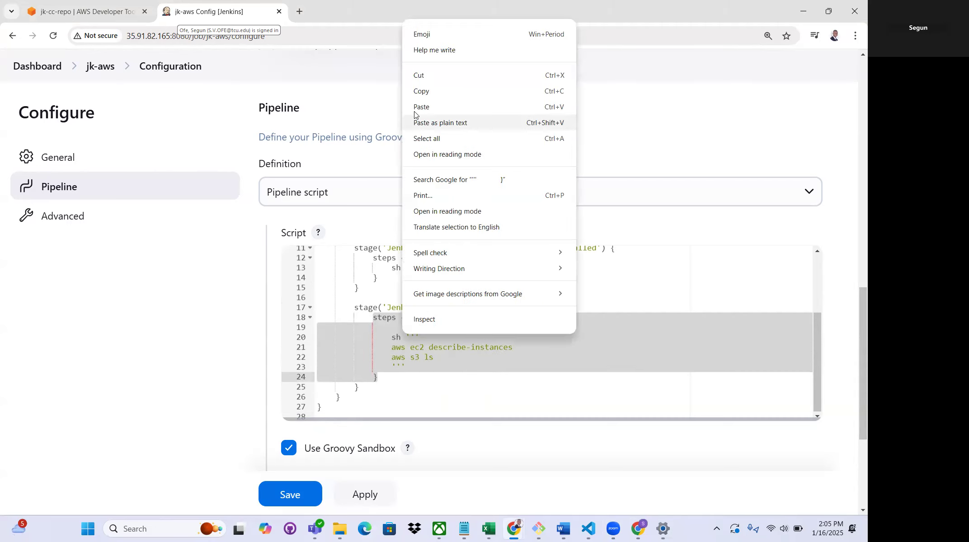
{"action": "left_click", "coordinate": [422, 92]}
{"action": "left_click", "coordinate": [382, 373]}
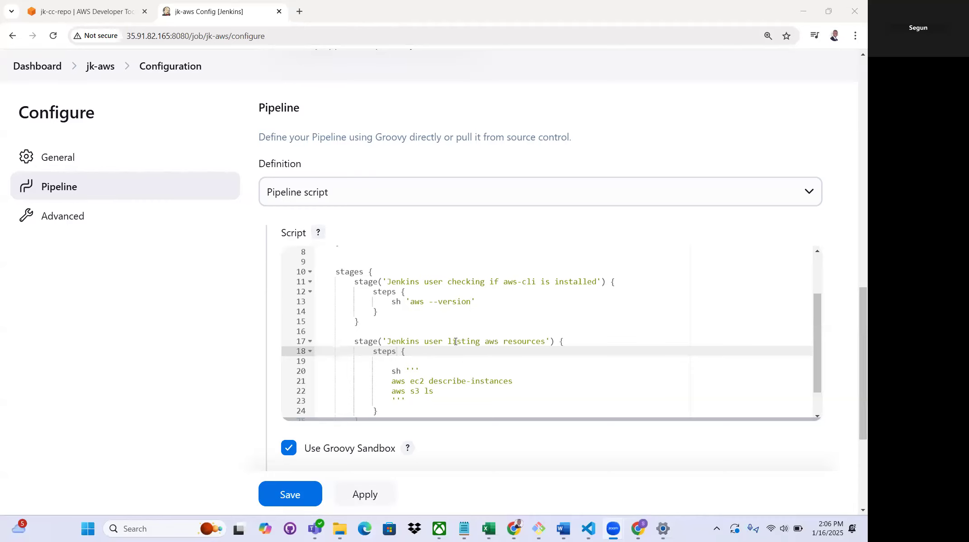
{"action": "scroll", "coordinate": [456, 341], "scroll_direction": "down", "scroll_amount": 3}
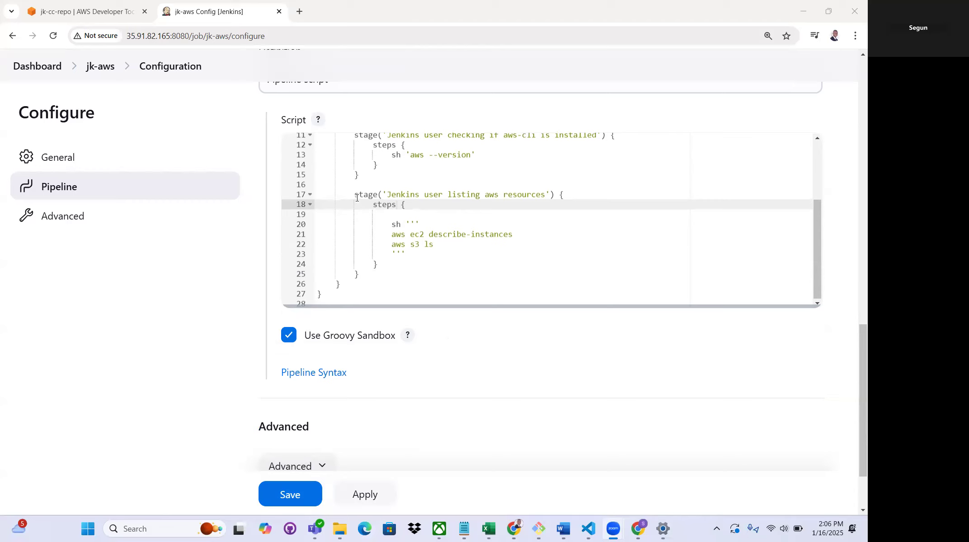
Duplicate the whole 'Jenkins user listing aws resources' stage directly below the original in the pipeline script, separated by a blank line
{"action": "left_click", "coordinate": [355, 194]}
{"action": "left_click_drag", "start_coordinate": [361, 206], "coordinate": [361, 275]}
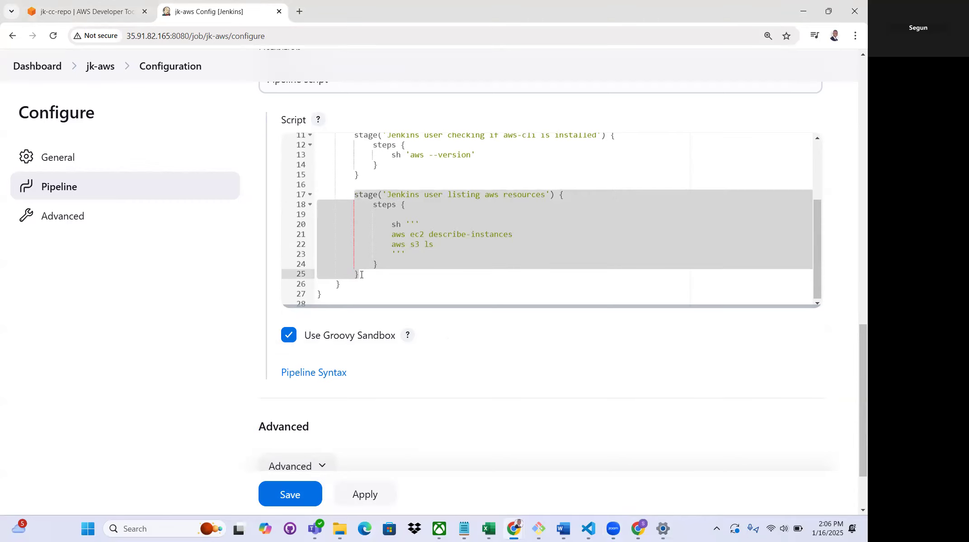
{"action": "right_click", "coordinate": [387, 206]}
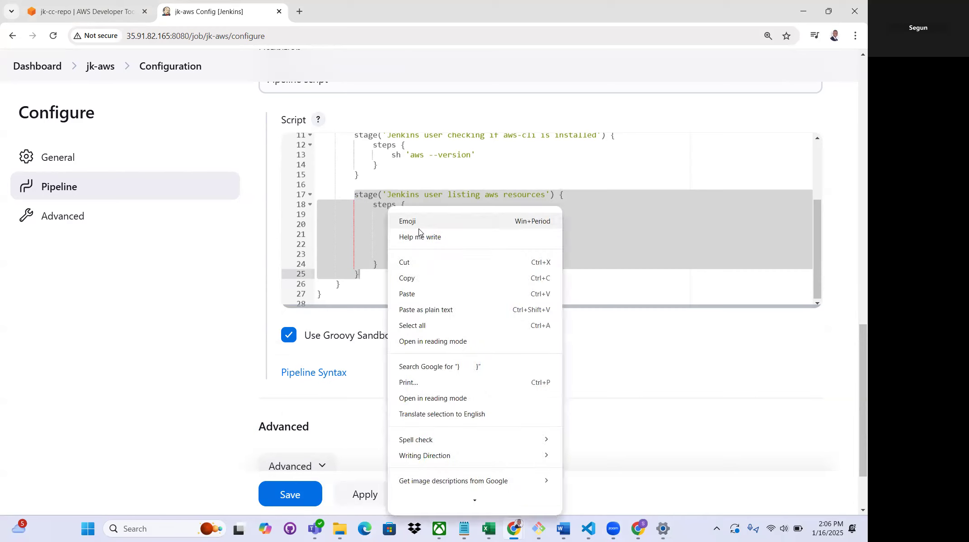
{"action": "left_click", "coordinate": [411, 279]}
{"action": "left_click", "coordinate": [364, 277]}
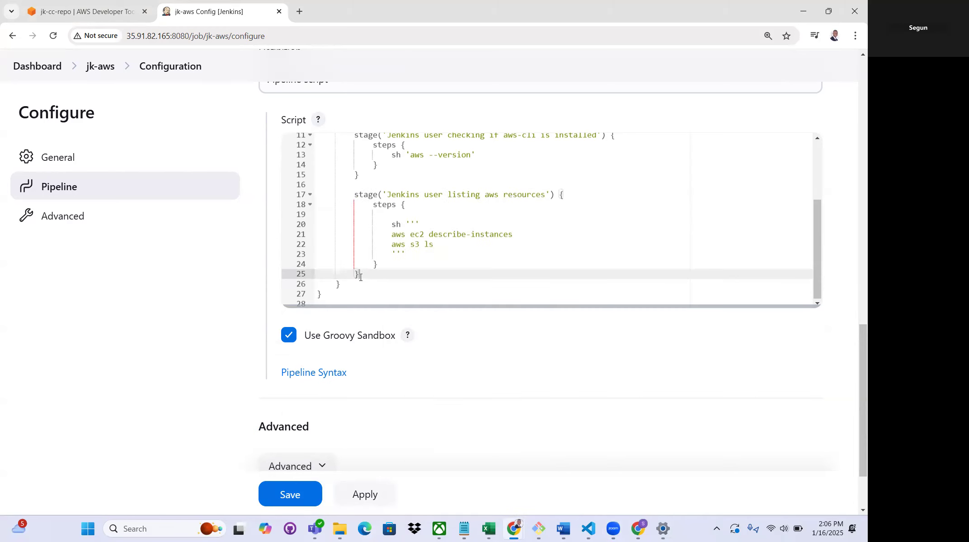
{"action": "key", "text": "Return"}
{"action": "key", "text": "Return"}
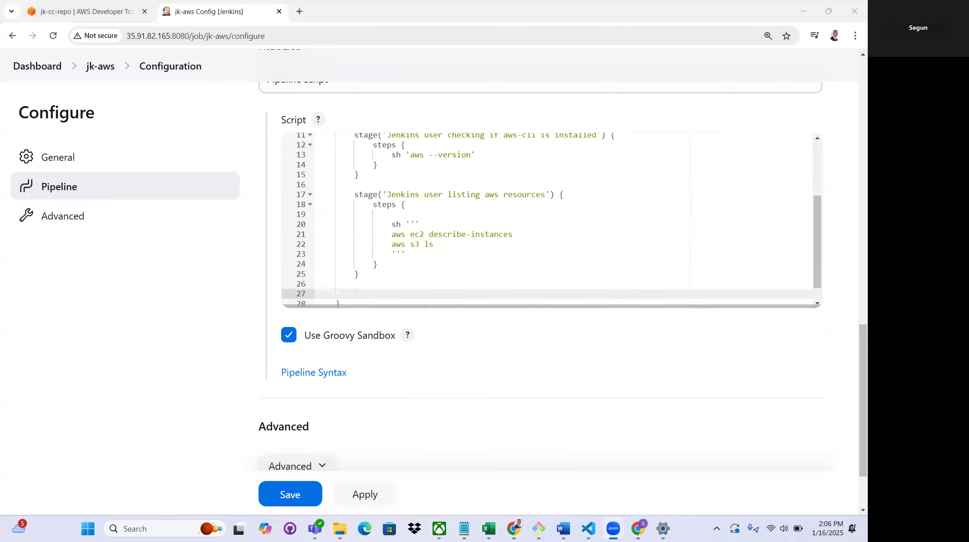
{"action": "right_click", "coordinate": [360, 293]}
{"action": "left_click", "coordinate": [379, 138]}
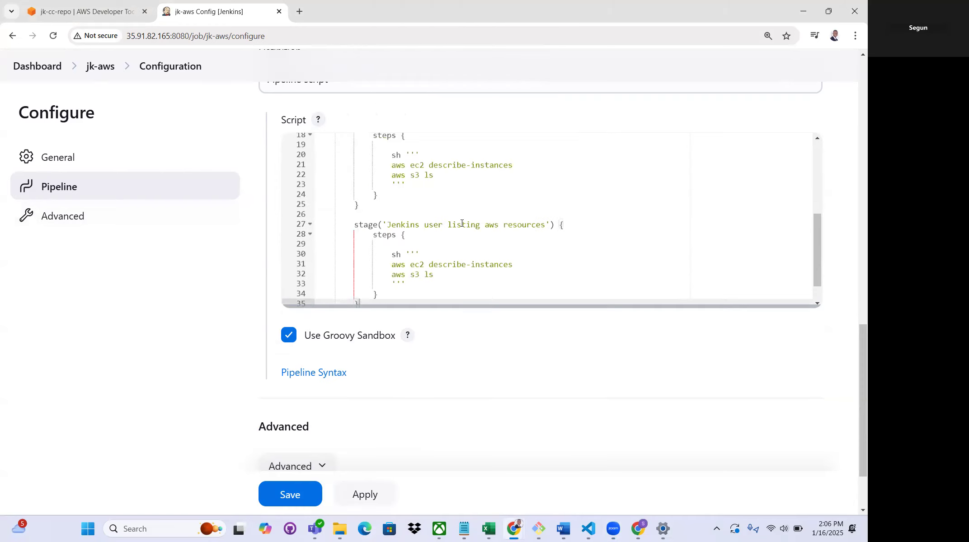
Rename the duplicated stage to 'Jenkins user accessing AWS CodeCommit'
{"action": "left_click_drag", "start_coordinate": [386, 224], "coordinate": [504, 220]}
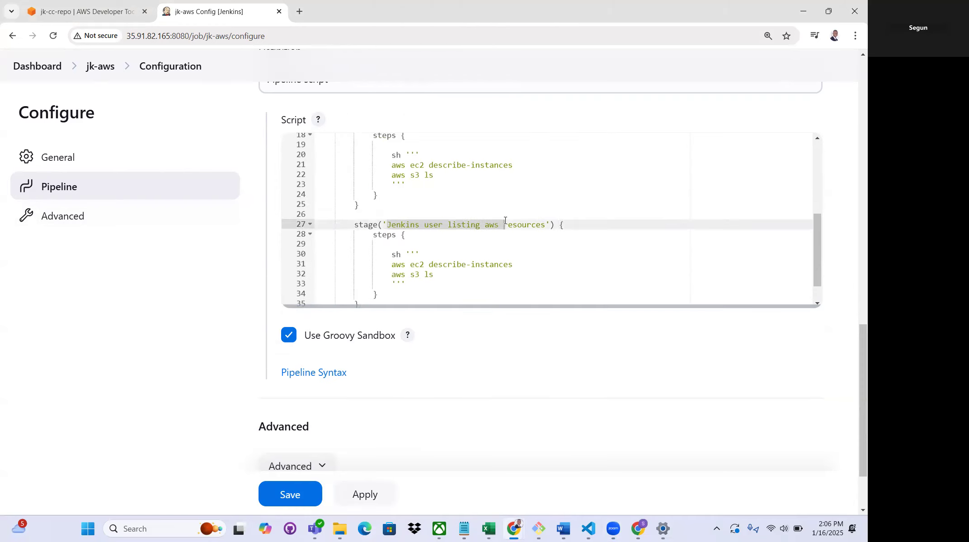
{"action": "left_click", "coordinate": [448, 223]}
{"action": "left_click_drag", "start_coordinate": [487, 224], "coordinate": [544, 227]}
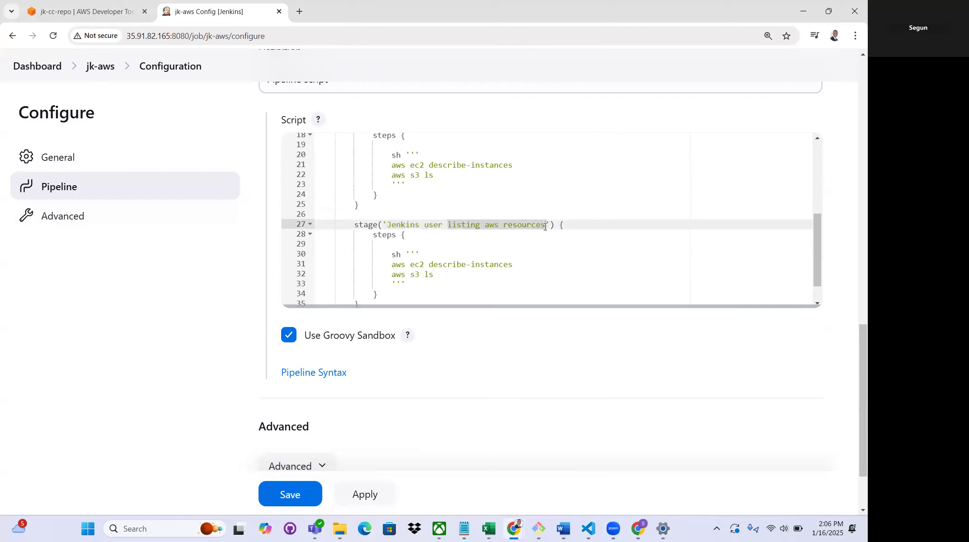
{"action": "type", "text": "accs"}
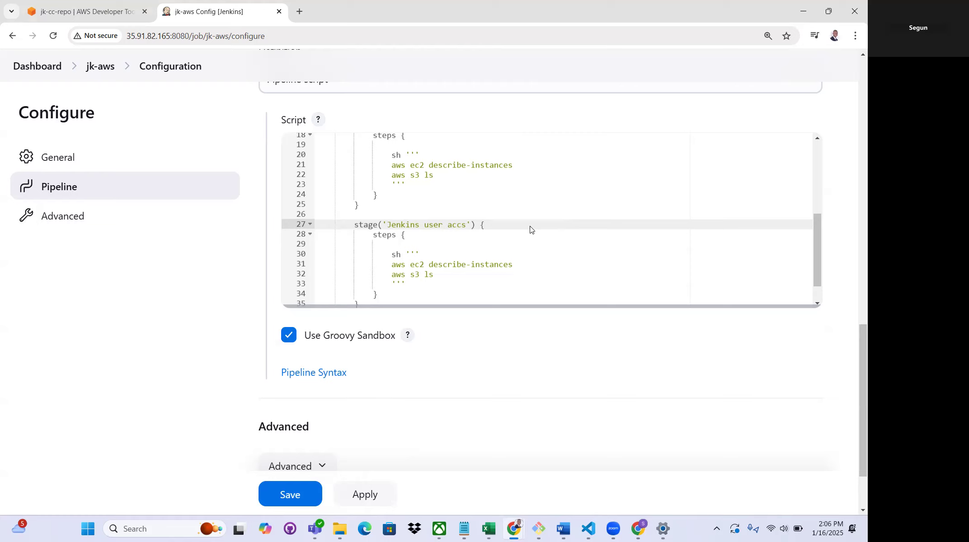
{"action": "key", "text": "BackSpace"}
{"action": "type", "text": "essing AWS CodeCommi"}
Remove the shell command block from the AWS CodeCommit stage's steps and leave an empty indented line there for new code
{"action": "left_click_drag", "start_coordinate": [408, 283], "coordinate": [312, 252]}
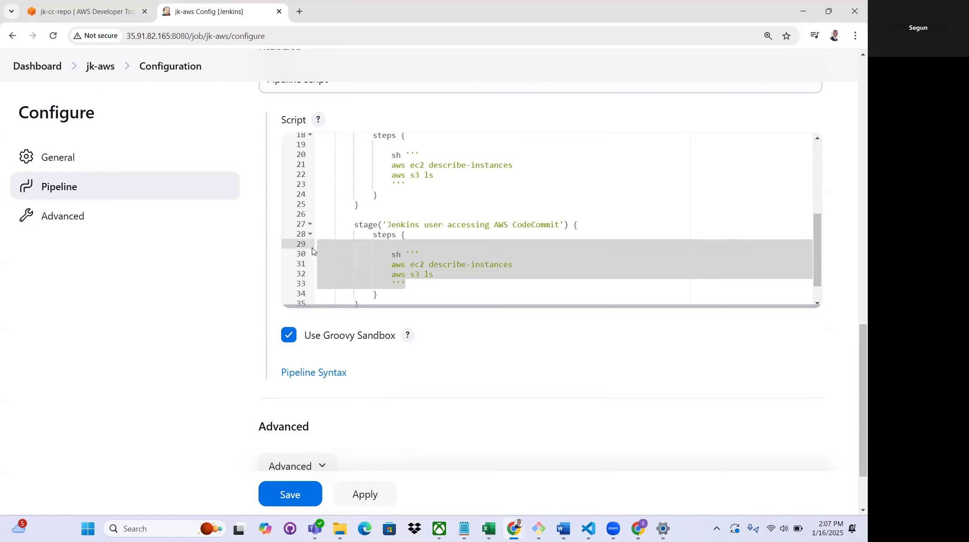
{"action": "key", "text": "BackSpace"}
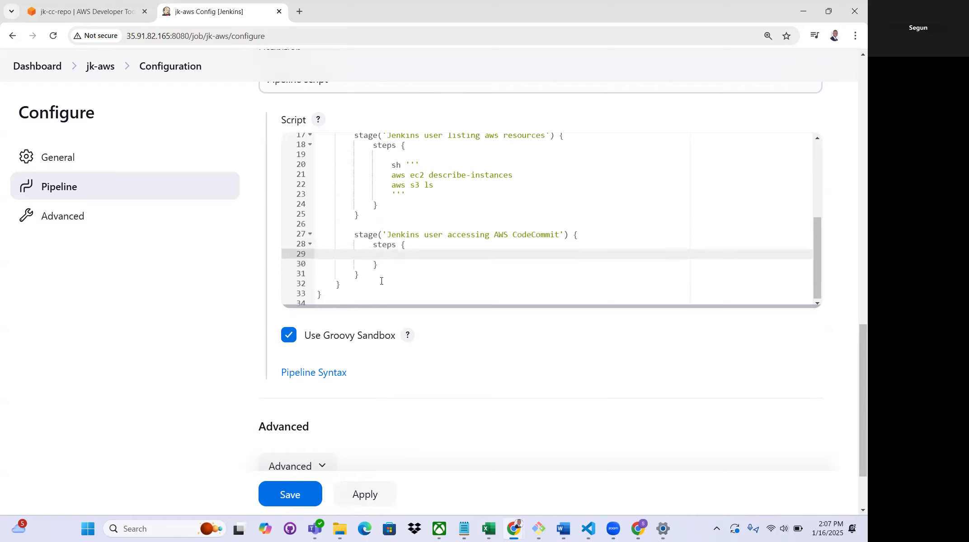
{"action": "left_click", "coordinate": [412, 245]}
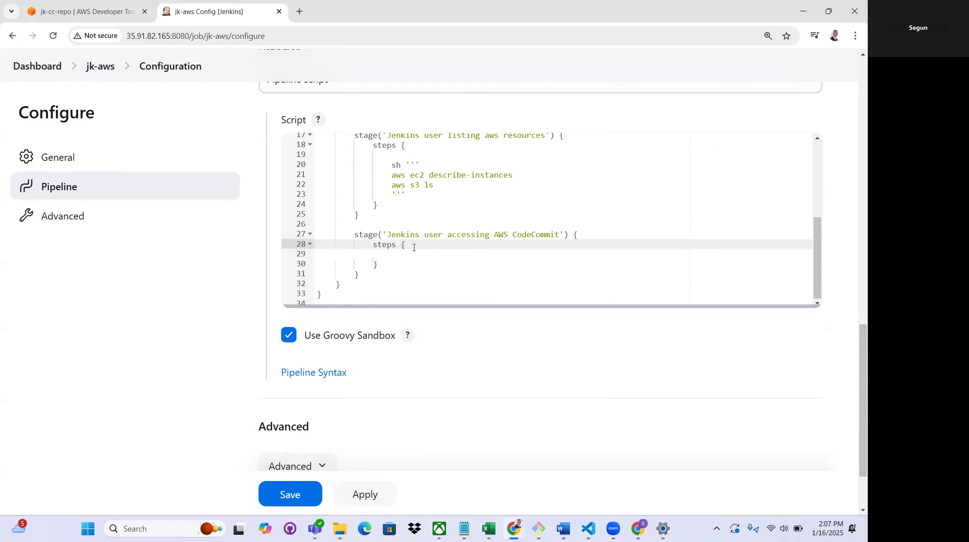
{"action": "key", "text": "Return"}
{"action": "key", "text": "Return"}
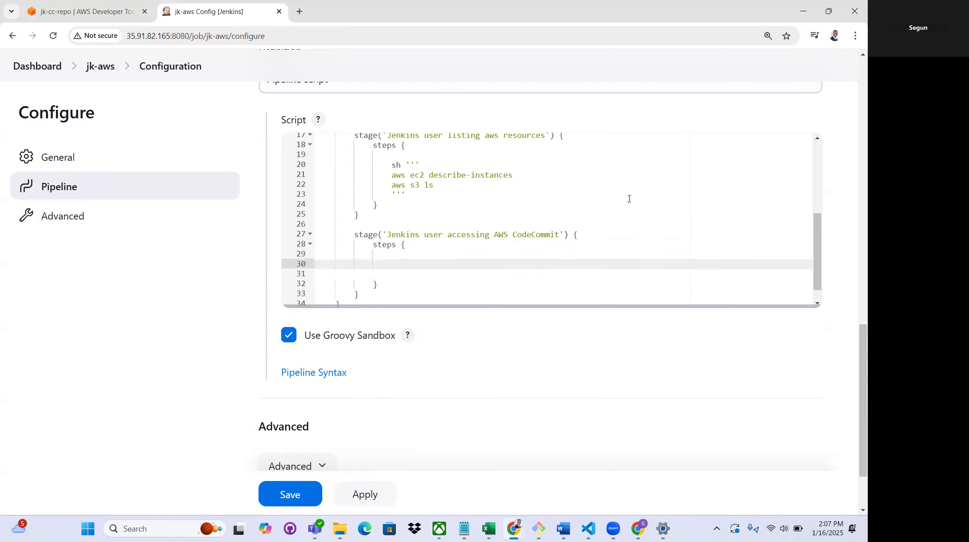
Open the Pipeline Syntax snippet generator for the job and choose 'git: Git' as the sample step
{"action": "scroll", "coordinate": [629, 199], "scroll_direction": "down", "scroll_amount": 3}
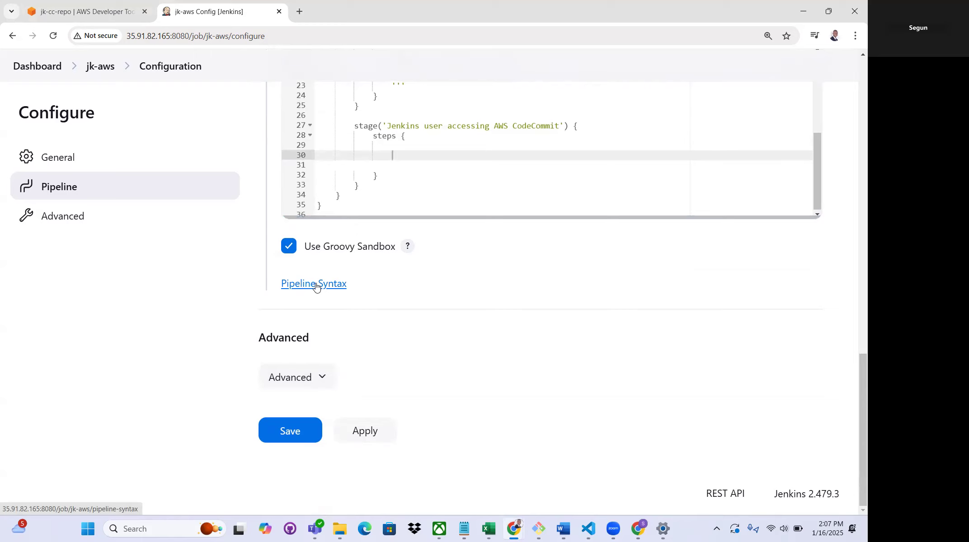
{"action": "left_click", "coordinate": [316, 285]}
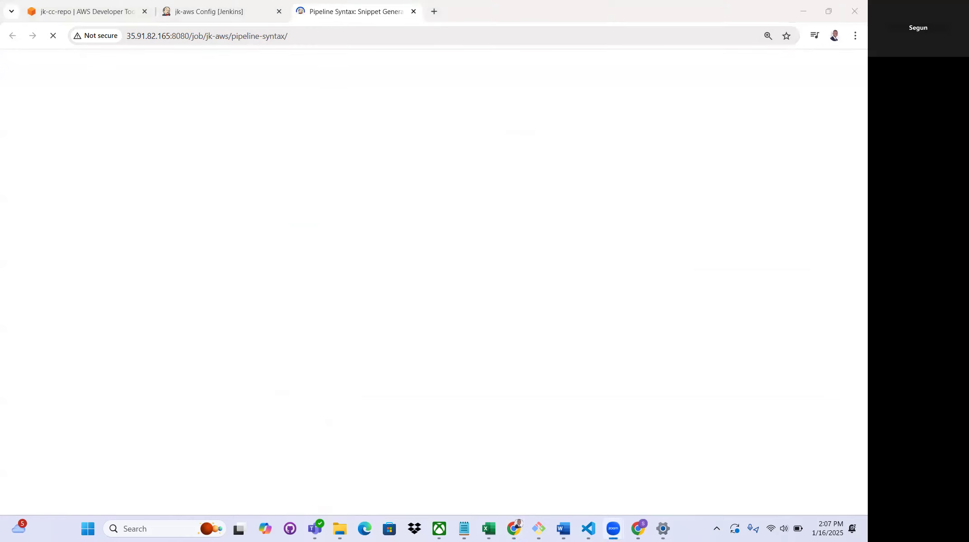
{"action": "left_click", "coordinate": [209, 13]}
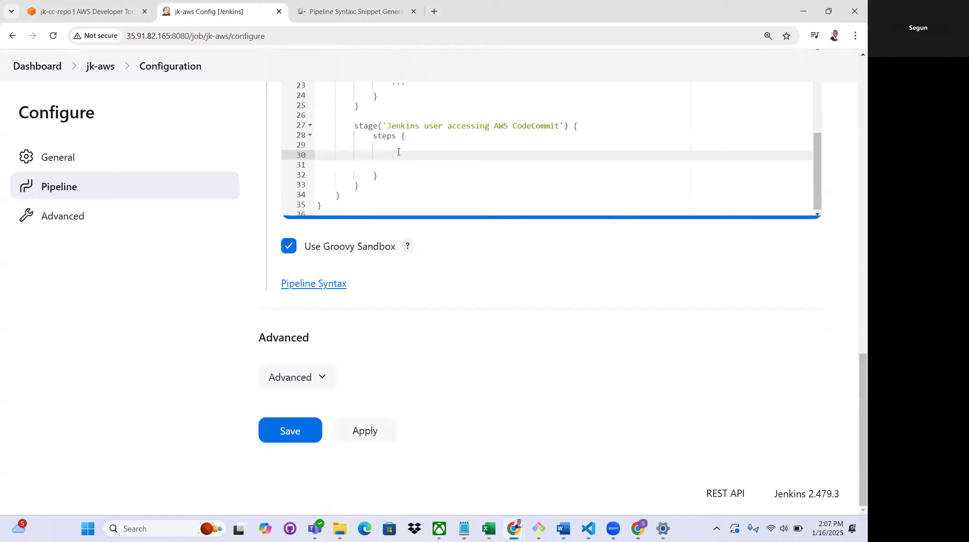
{"action": "left_click_drag", "start_coordinate": [413, 153], "coordinate": [561, 143]}
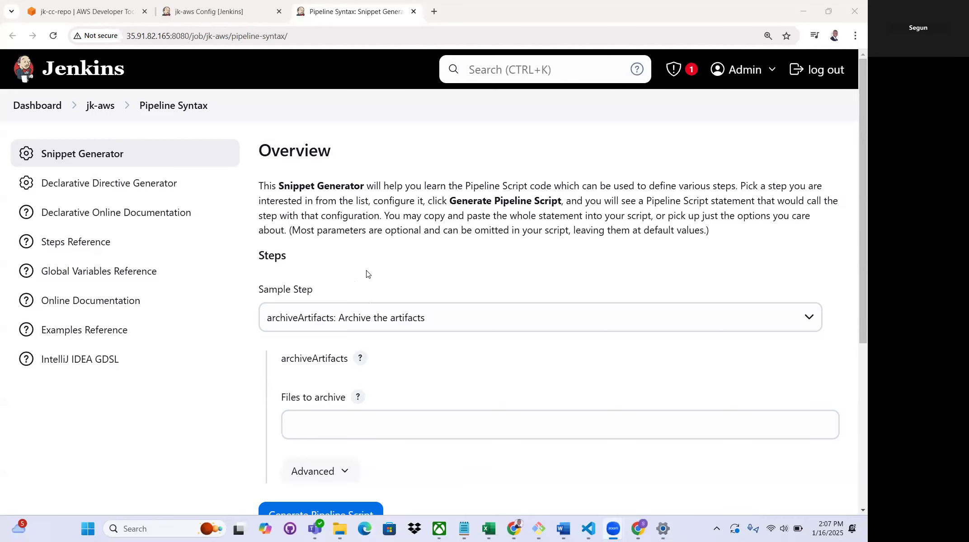
{"action": "scroll", "coordinate": [344, 226], "scroll_direction": "down", "scroll_amount": 2}
{"action": "left_click", "coordinate": [353, 212]}
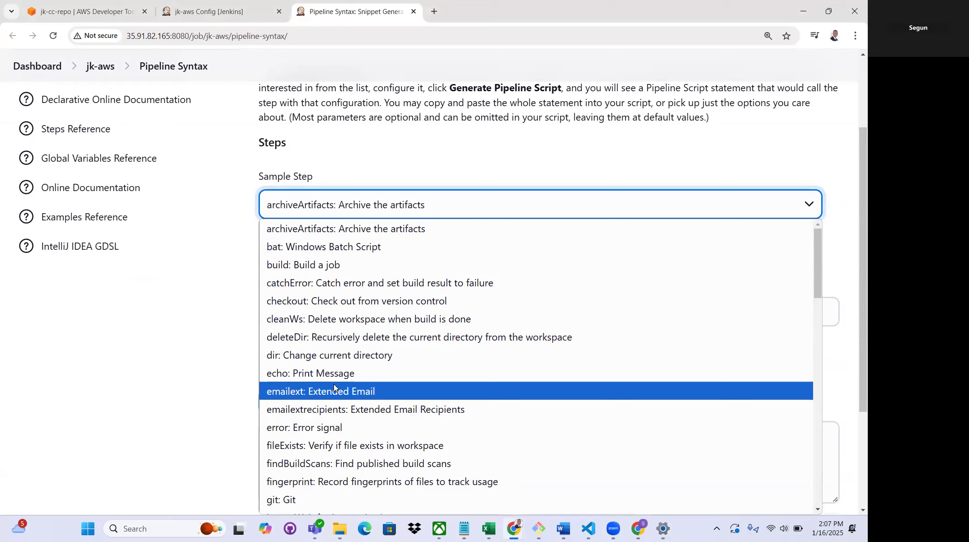
{"action": "scroll", "coordinate": [334, 398], "scroll_direction": "down", "scroll_amount": 2}
{"action": "left_click", "coordinate": [352, 403]}
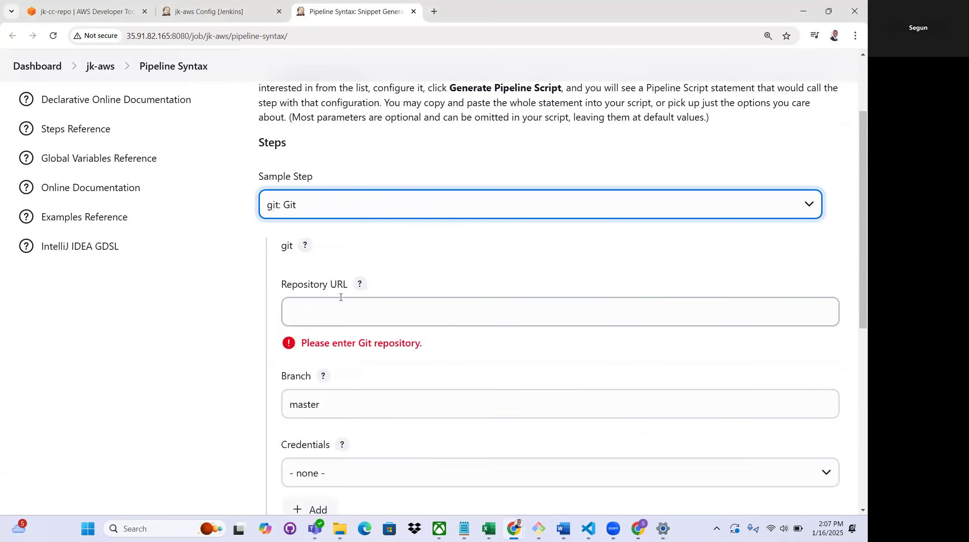
Switch to the AWS CodeCommit console and copy the HTTPS clone URL of the jk-cc-repo repository
{"action": "left_click_drag", "start_coordinate": [283, 284], "coordinate": [348, 285]}
{"action": "left_click", "coordinate": [103, 14]}
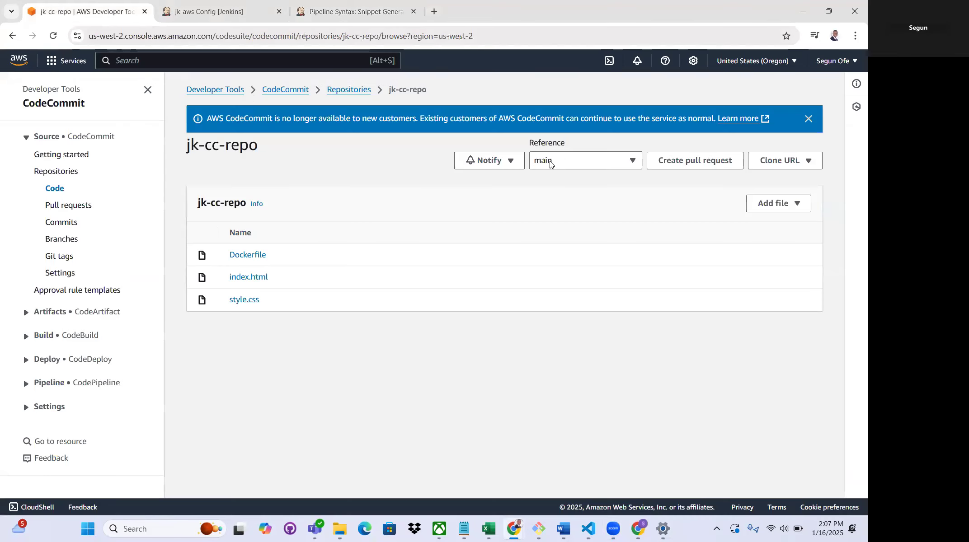
{"action": "left_click", "coordinate": [353, 91]}
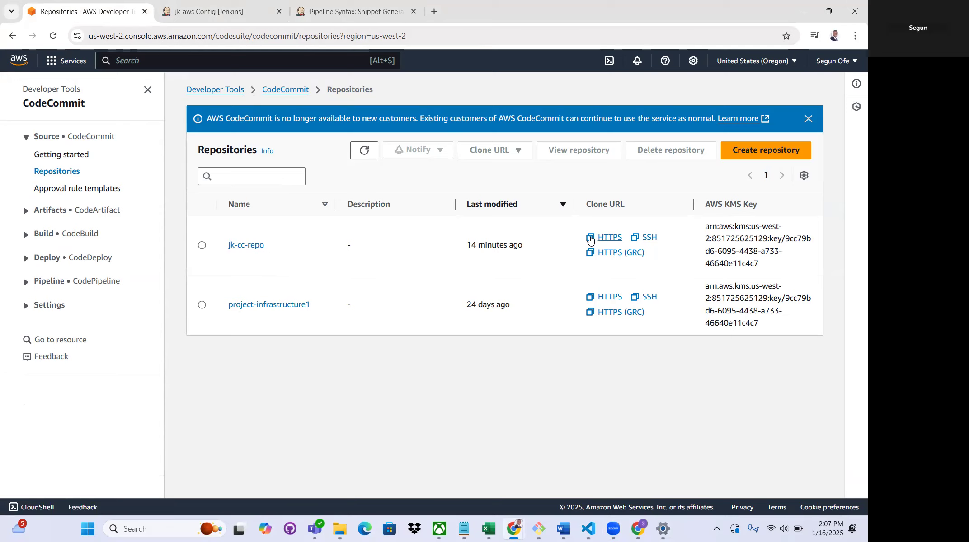
{"action": "left_click", "coordinate": [251, 246]}
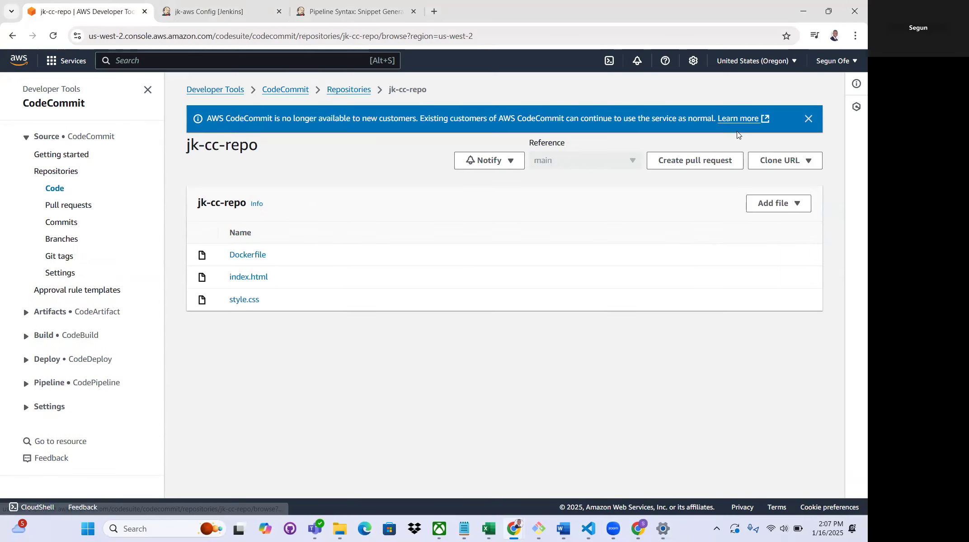
{"action": "left_click", "coordinate": [775, 165]}
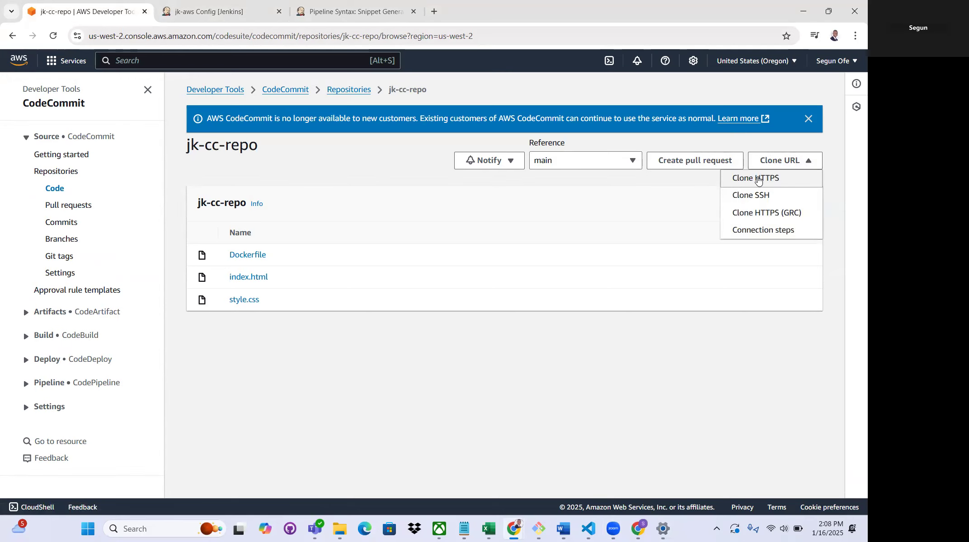
{"action": "left_click", "coordinate": [760, 179]}
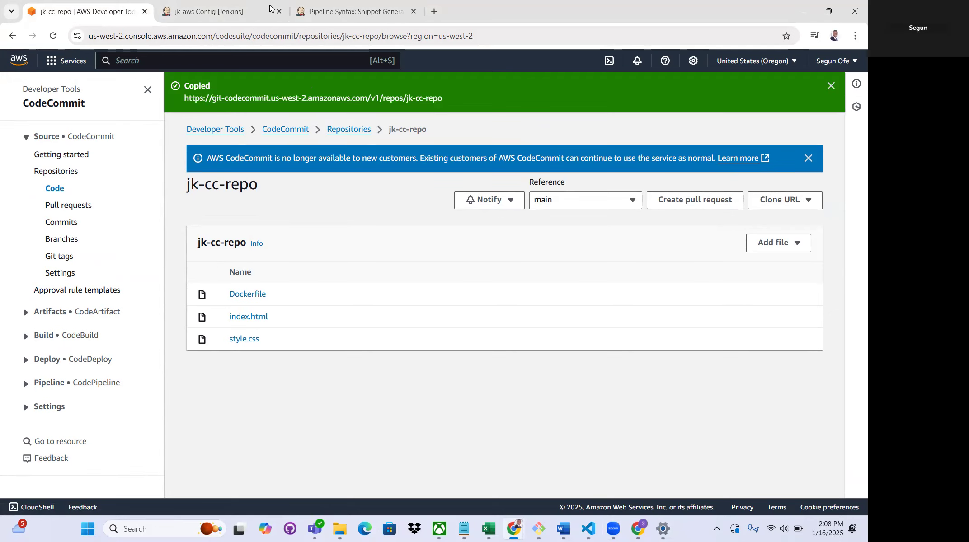
{"action": "left_click", "coordinate": [355, 11]}
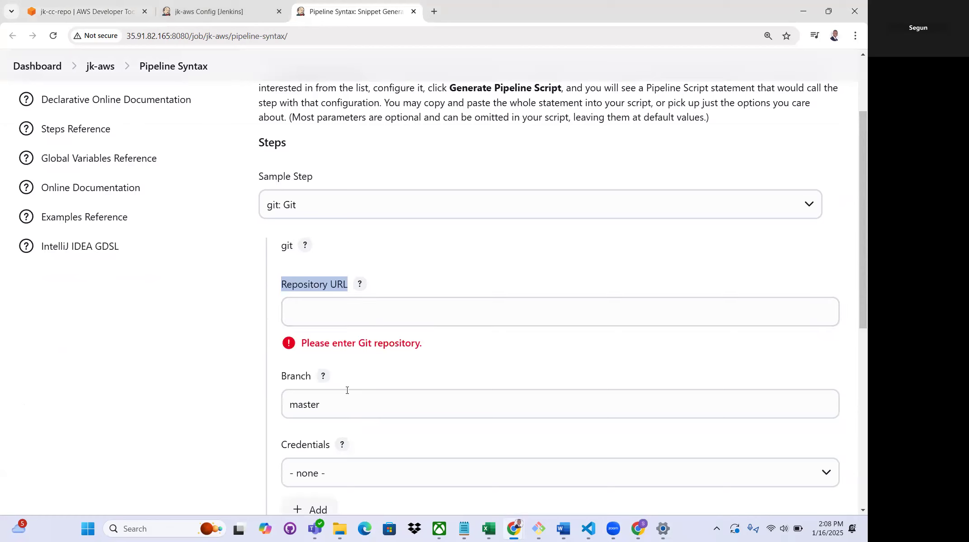
{"action": "left_click", "coordinate": [335, 303]}
{"action": "right_click", "coordinate": [336, 308]}
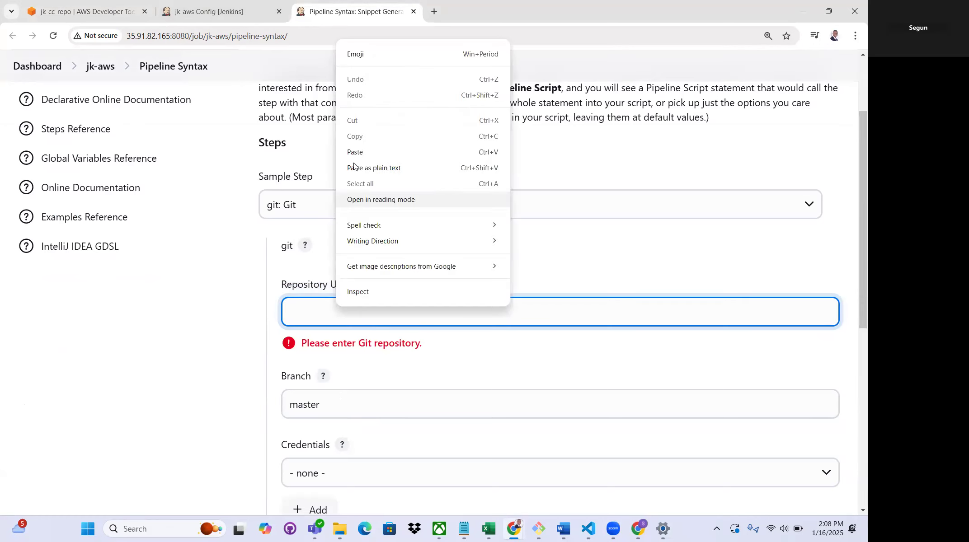
{"action": "left_click", "coordinate": [356, 153]}
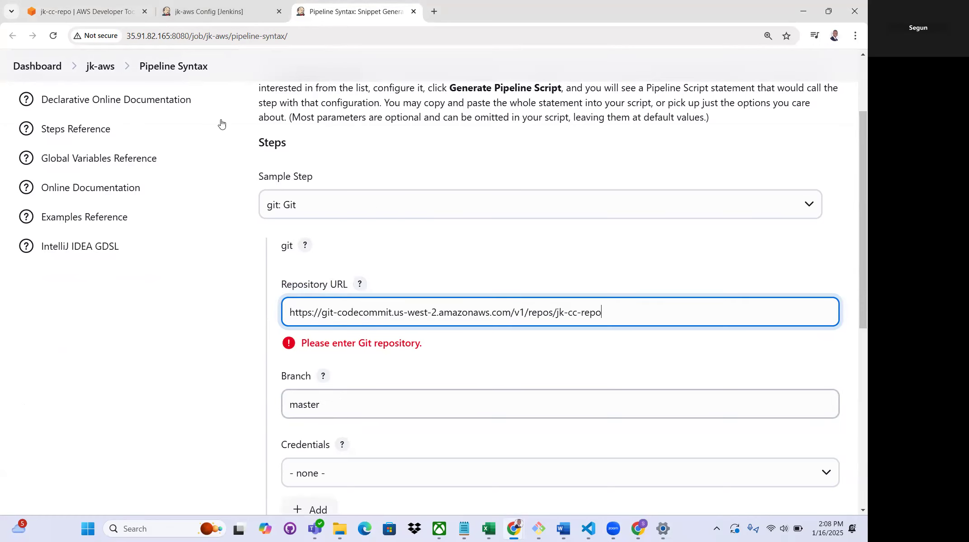
Check the jk-cc-repo branch name in CodeCommit and set the Git snippet's branch to main
{"action": "key", "text": "ctrl+1"}
{"action": "left_click", "coordinate": [533, 202]}
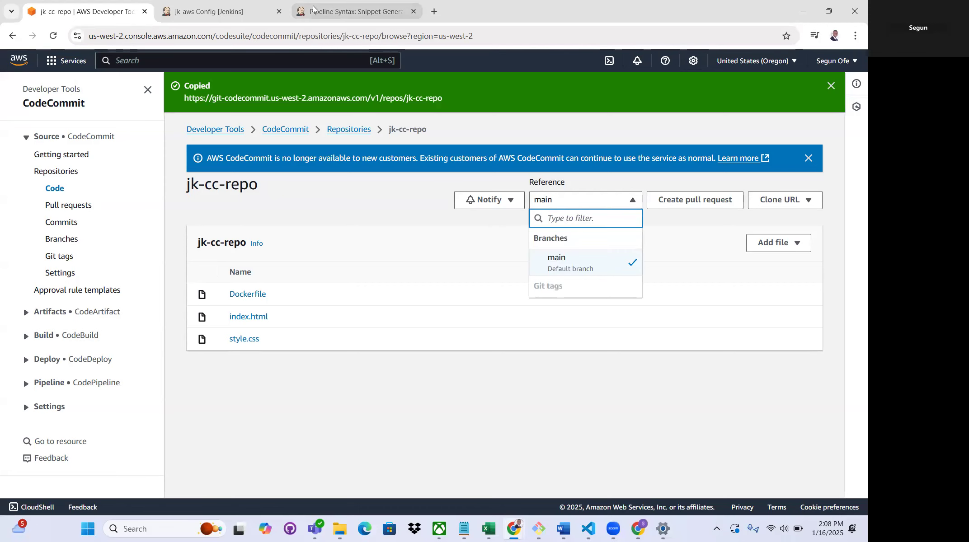
{"action": "left_click", "coordinate": [355, 11]}
{"action": "left_click", "coordinate": [349, 459]}
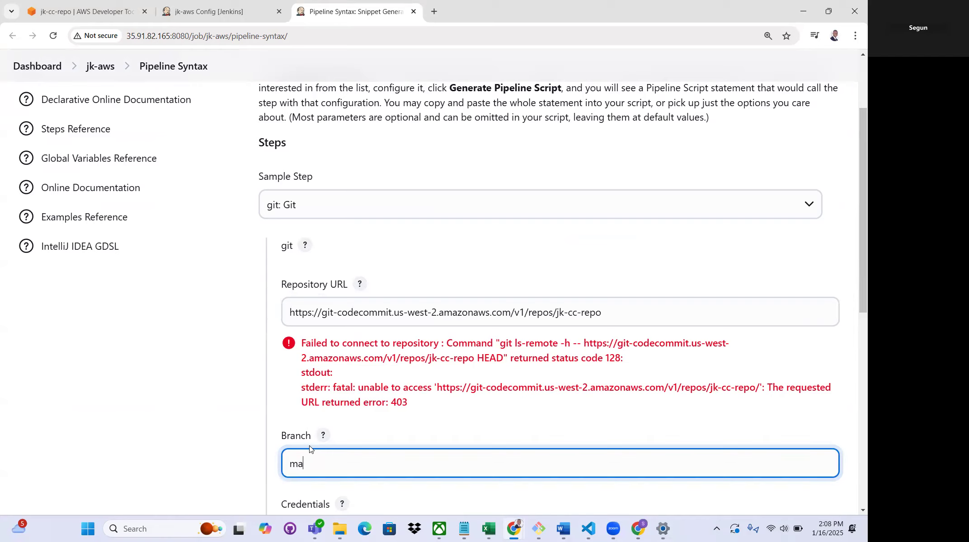
{"action": "scroll", "coordinate": [378, 362], "scroll_direction": "down", "scroll_amount": 2}
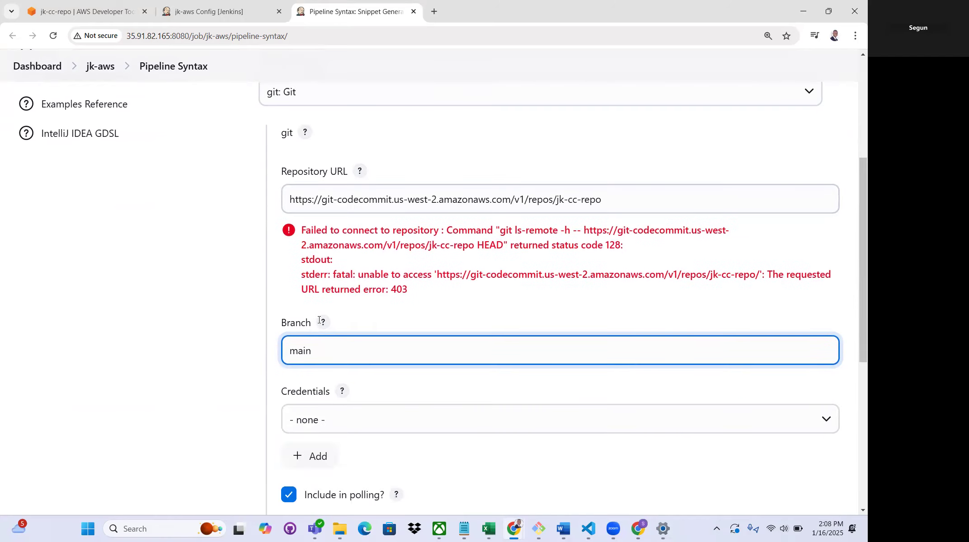
Check the available credentials for the Git step and start adding a new credential with the Jenkins provider
{"action": "left_click", "coordinate": [325, 424]}
{"action": "left_click", "coordinate": [323, 424]}
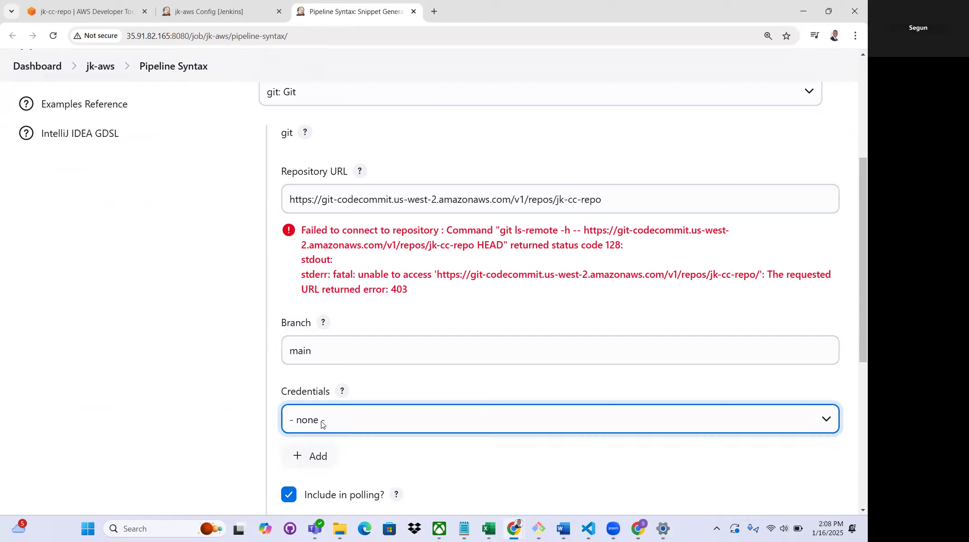
{"action": "scroll", "coordinate": [346, 392], "scroll_direction": "down", "scroll_amount": 1}
{"action": "scroll", "coordinate": [348, 260], "scroll_direction": "down", "scroll_amount": 3}
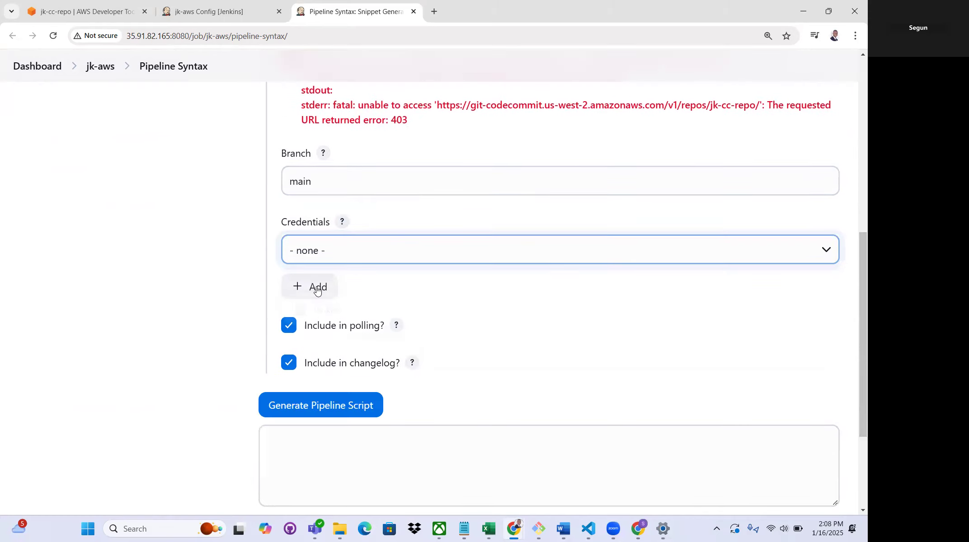
{"action": "left_click", "coordinate": [318, 287]}
{"action": "left_click", "coordinate": [324, 318]}
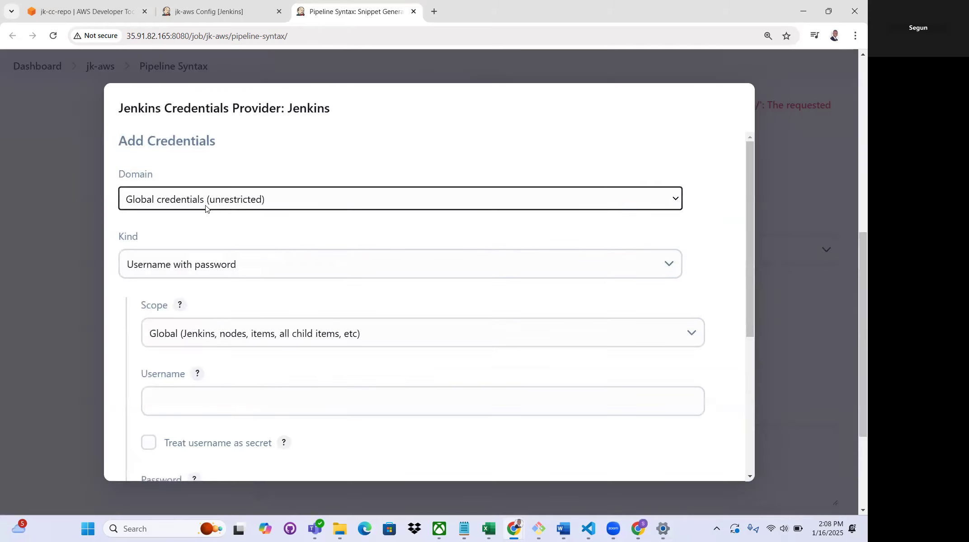
Review the kind, scope, username, password and ID fields of the new Username with password credential
{"action": "scroll", "coordinate": [209, 261], "scroll_direction": "down", "scroll_amount": 3}
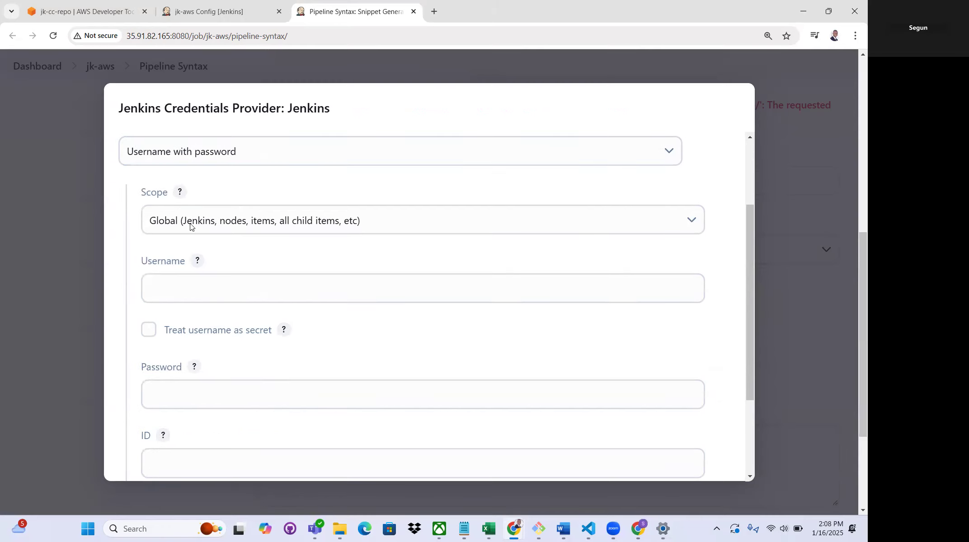
{"action": "scroll", "coordinate": [236, 213], "scroll_direction": "up", "scroll_amount": 2}
{"action": "scroll", "coordinate": [232, 215], "scroll_direction": "up", "scroll_amount": 1}
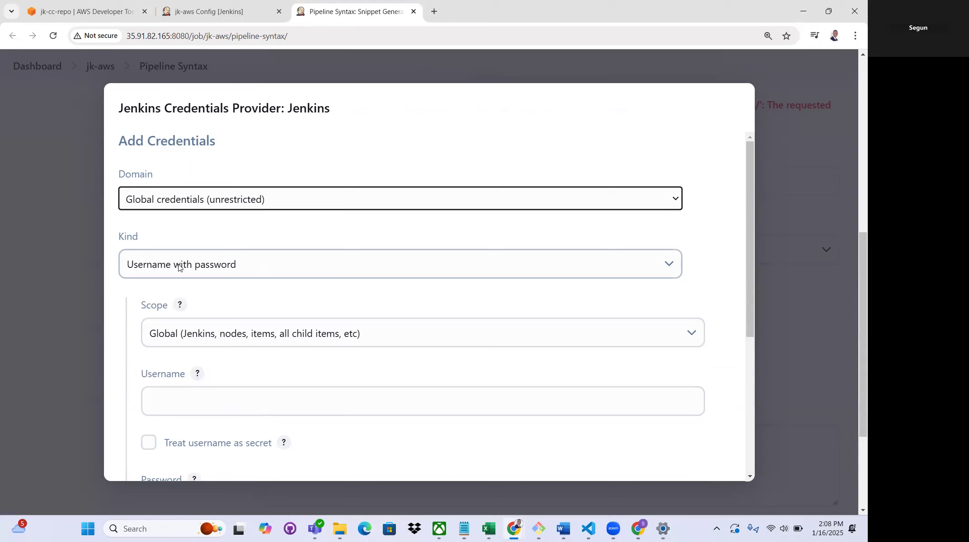
{"action": "scroll", "coordinate": [296, 260], "scroll_direction": "down", "scroll_amount": 2}
{"action": "left_click", "coordinate": [214, 289]}
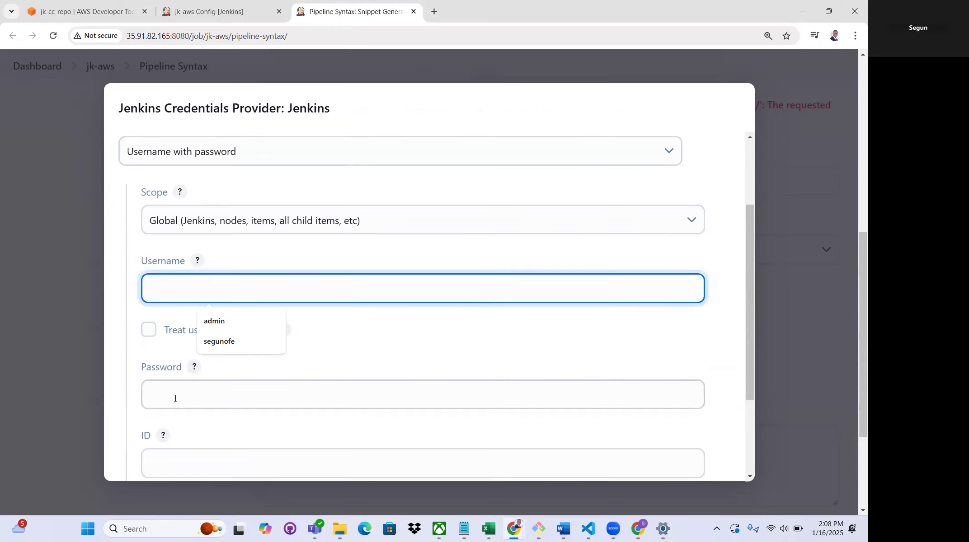
{"action": "scroll", "coordinate": [268, 288], "scroll_direction": "down", "scroll_amount": 1}
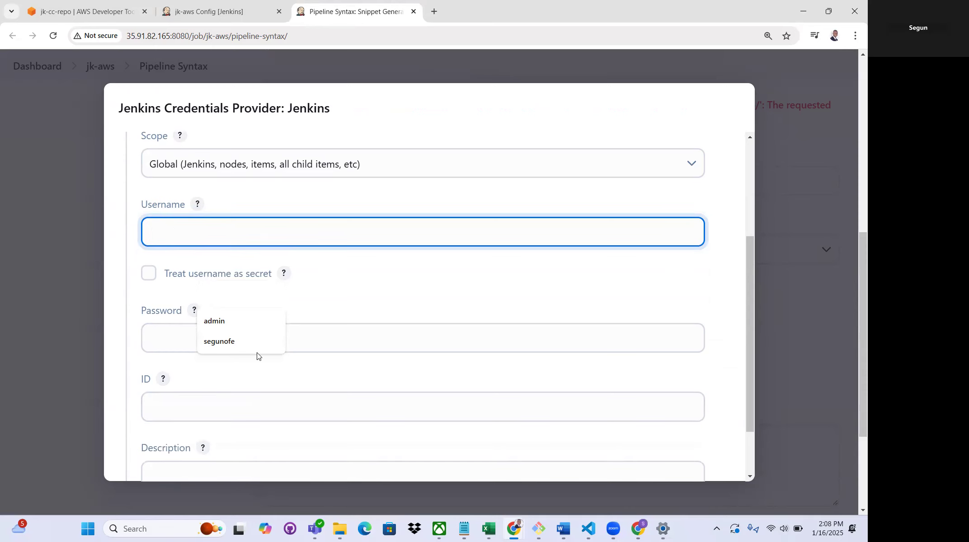
Switch to the AWS console, go to the IAM service and open the details of the user jk-user
{"action": "left_click", "coordinate": [101, 12]}
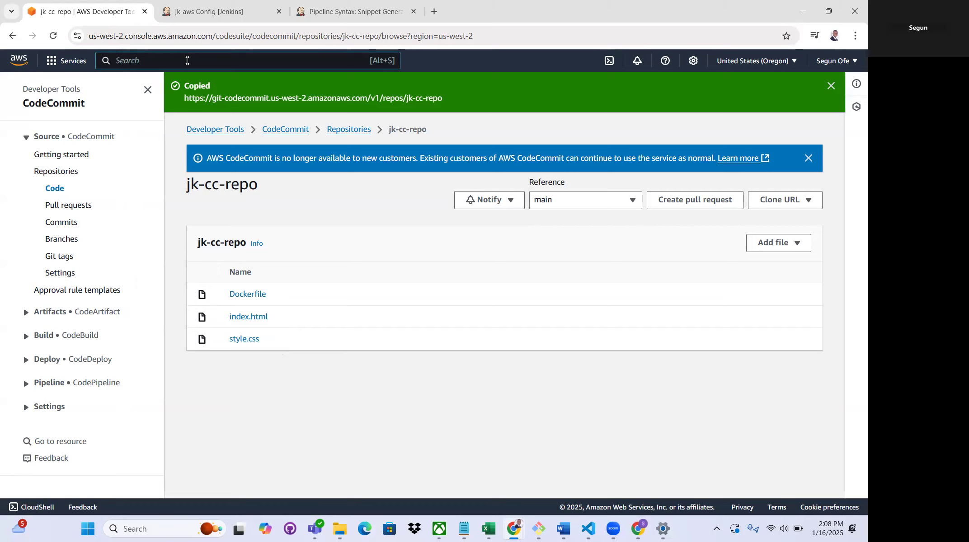
{"action": "left_click", "coordinate": [187, 61]}
{"action": "type", "text": "iam"}
{"action": "left_click", "coordinate": [276, 147]}
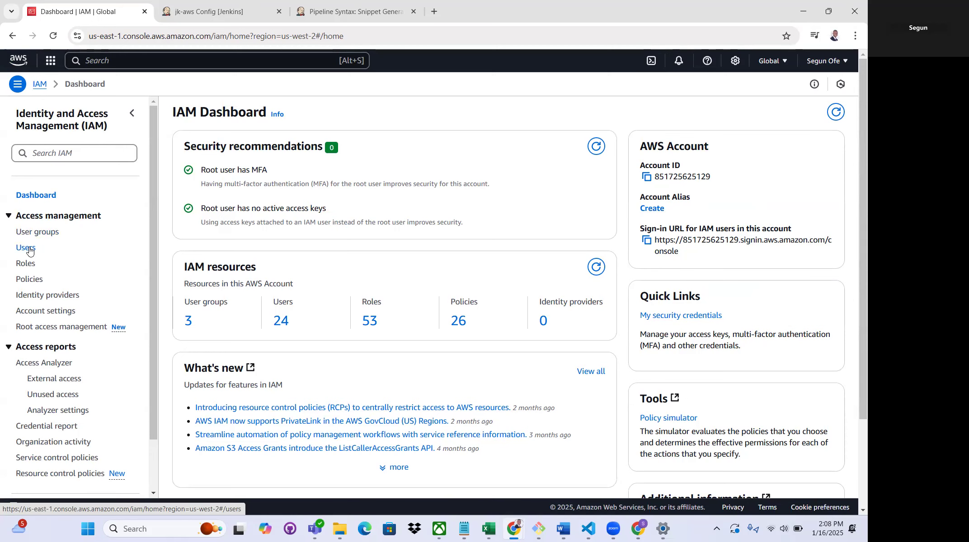
{"action": "left_click", "coordinate": [29, 251]}
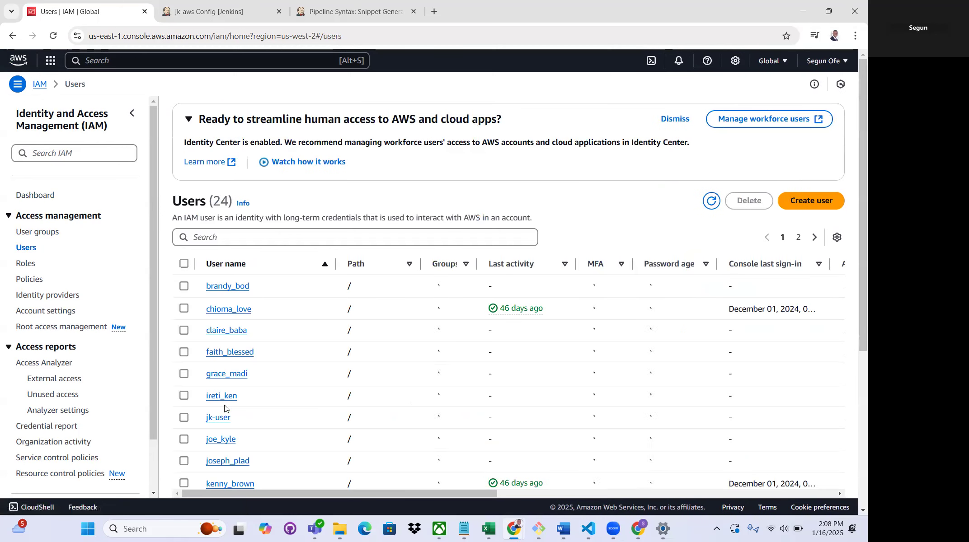
{"action": "left_click", "coordinate": [219, 423]}
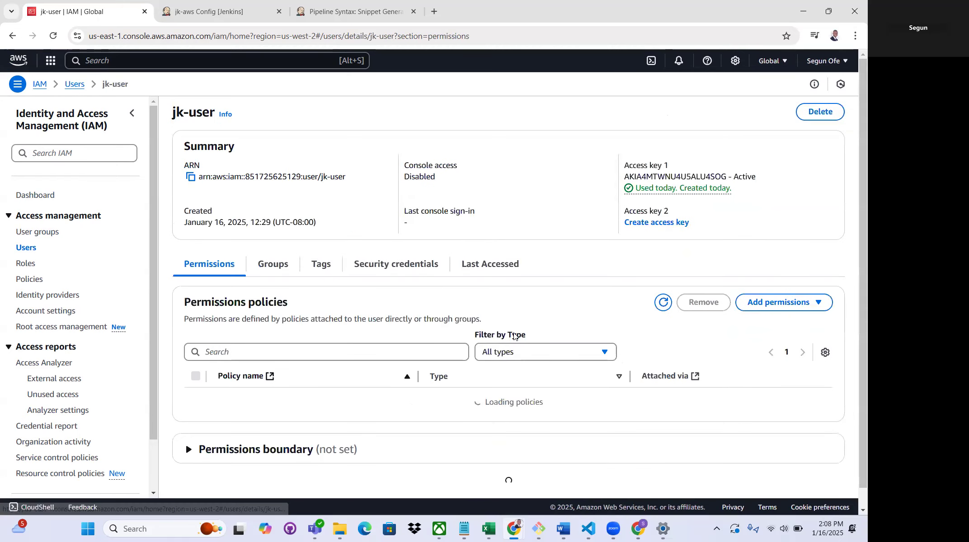
Generate HTTPS Git credentials for AWS CodeCommit in jk-user's security credentials
{"action": "scroll", "coordinate": [493, 280], "scroll_direction": "down", "scroll_amount": 2}
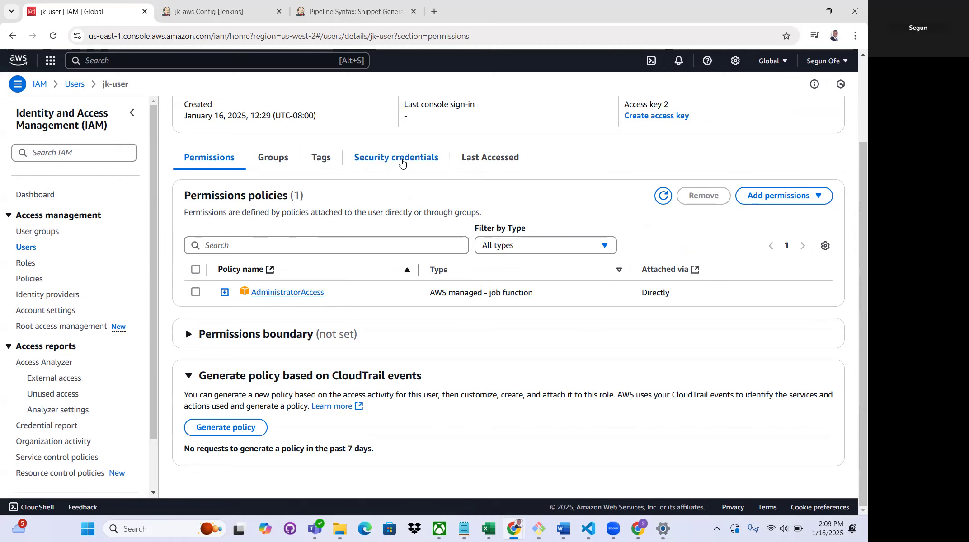
{"action": "left_click", "coordinate": [421, 164]}
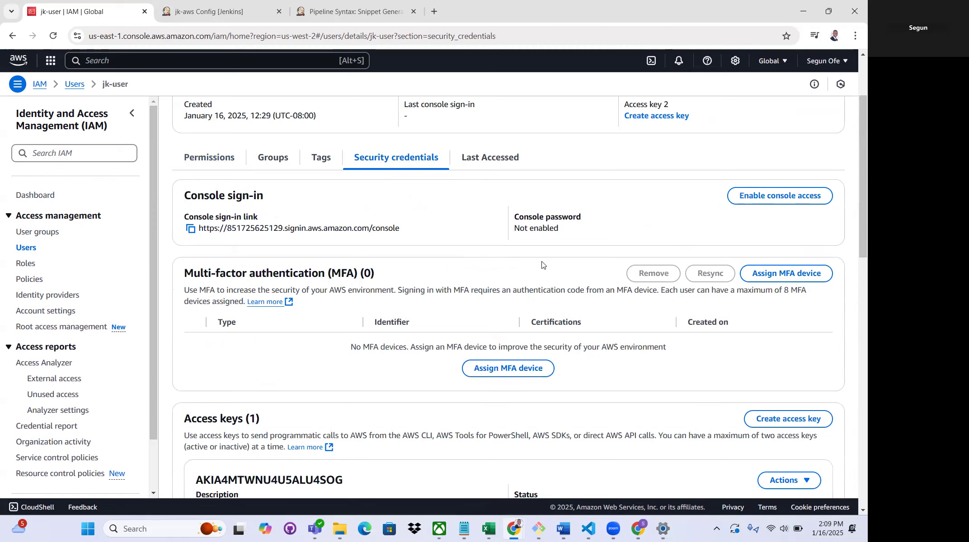
{"action": "scroll", "coordinate": [544, 264], "scroll_direction": "down", "scroll_amount": 5}
{"action": "scroll", "coordinate": [544, 264], "scroll_direction": "down", "scroll_amount": 12}
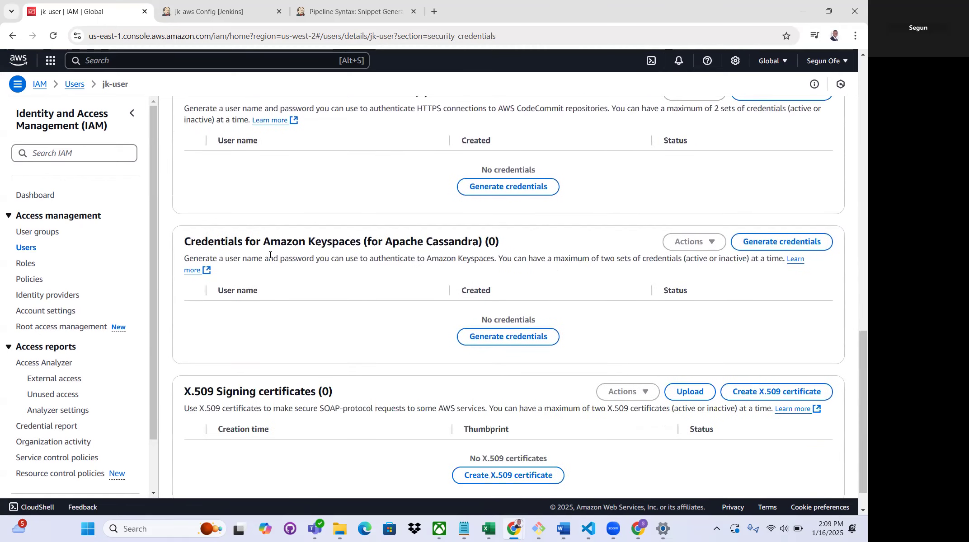
{"action": "scroll", "coordinate": [331, 337], "scroll_direction": "down", "scroll_amount": 1}
{"action": "scroll", "coordinate": [329, 337], "scroll_direction": "up", "scroll_amount": 5}
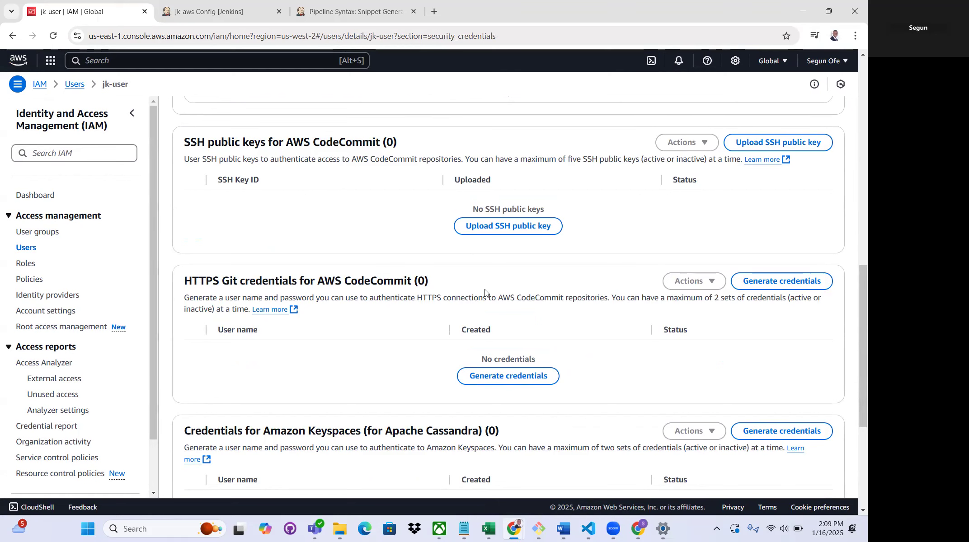
{"action": "scroll", "coordinate": [521, 316], "scroll_direction": "up", "scroll_amount": 8}
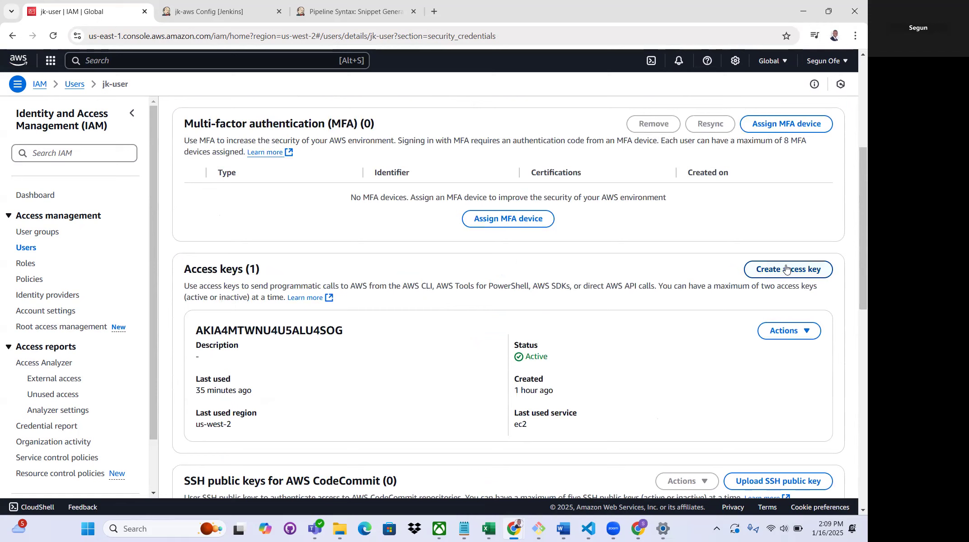
{"action": "scroll", "coordinate": [531, 302], "scroll_direction": "down", "scroll_amount": 4}
{"action": "scroll", "coordinate": [531, 302], "scroll_direction": "down", "scroll_amount": 7}
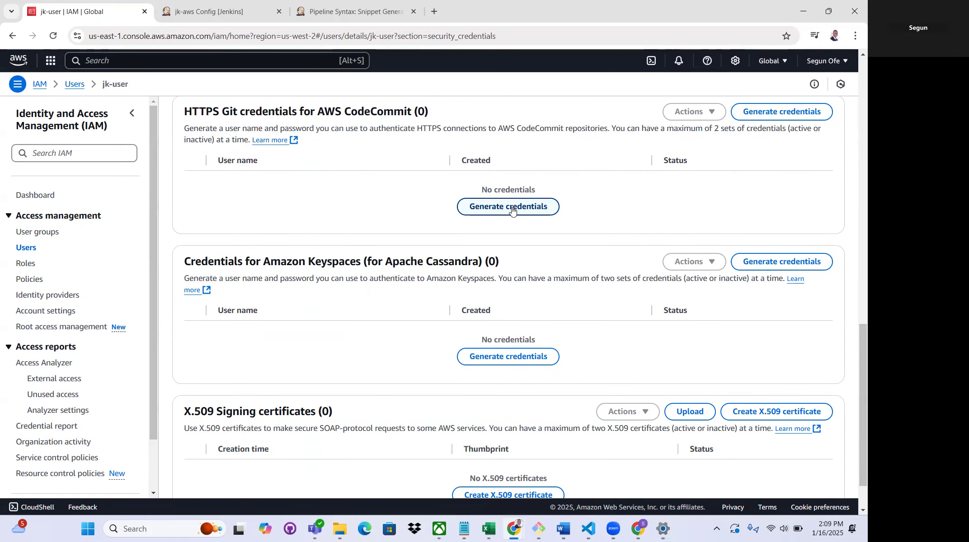
{"action": "left_click", "coordinate": [508, 207]}
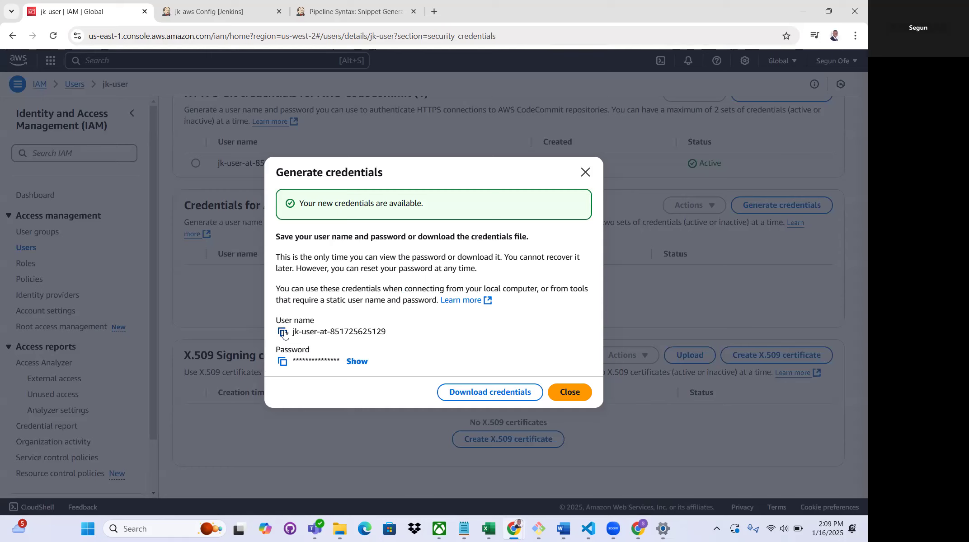
Copy the generated Git user name and paste it as the username of the new Jenkins credential
{"action": "left_click", "coordinate": [283, 334]}
{"action": "left_click", "coordinate": [349, 17]}
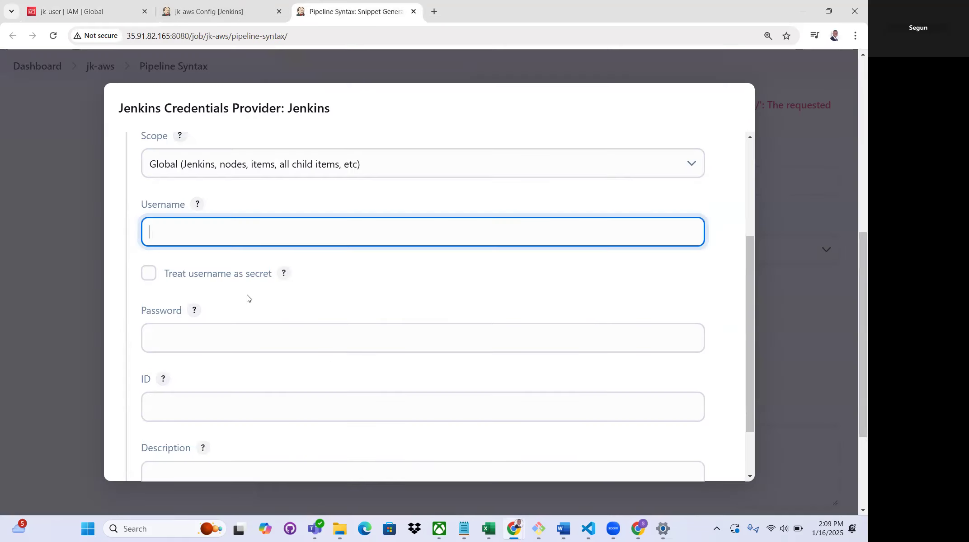
{"action": "right_click", "coordinate": [208, 238]}
{"action": "left_click", "coordinate": [178, 225]}
{"action": "right_click", "coordinate": [178, 227]}
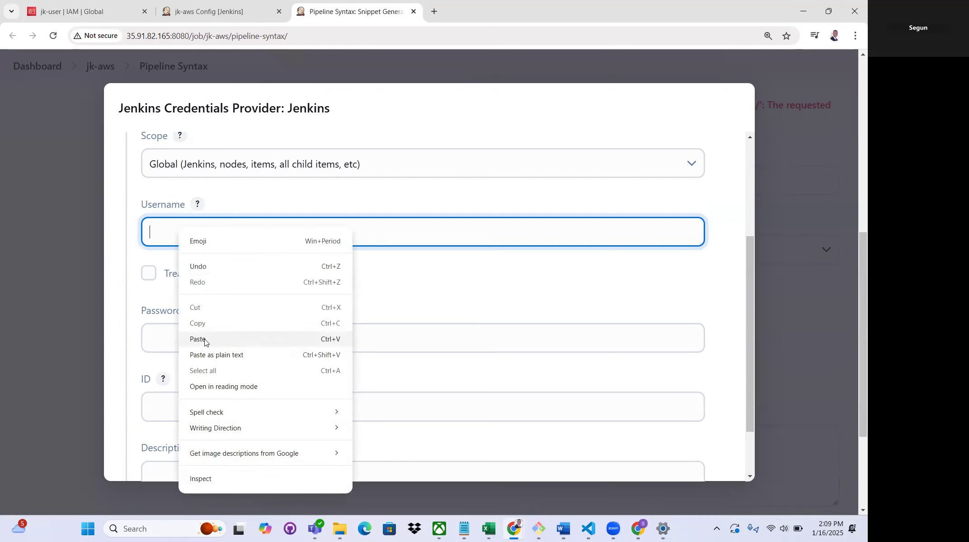
{"action": "left_click", "coordinate": [222, 340]}
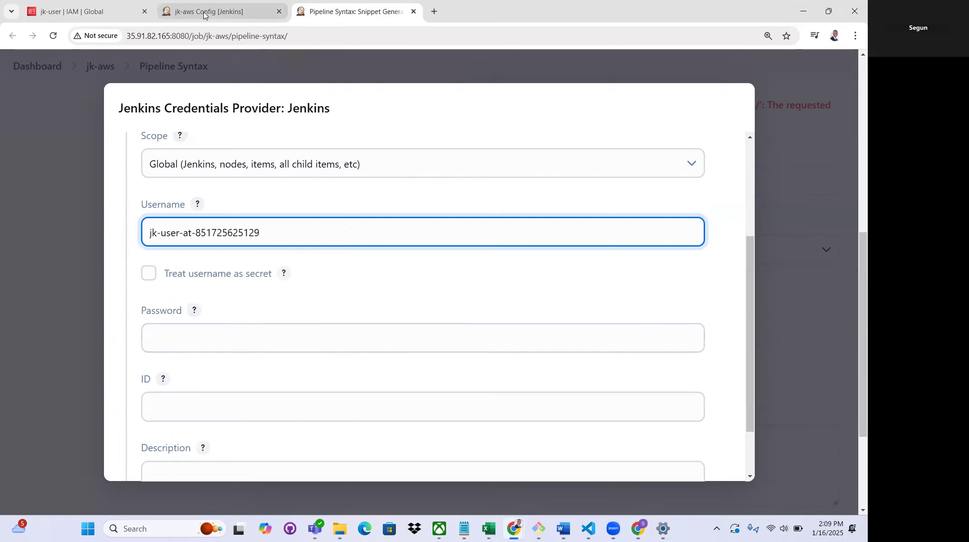
Copy the generated Git password from IAM and paste it into the Jenkins credential's password field
{"action": "left_click", "coordinate": [86, 11]}
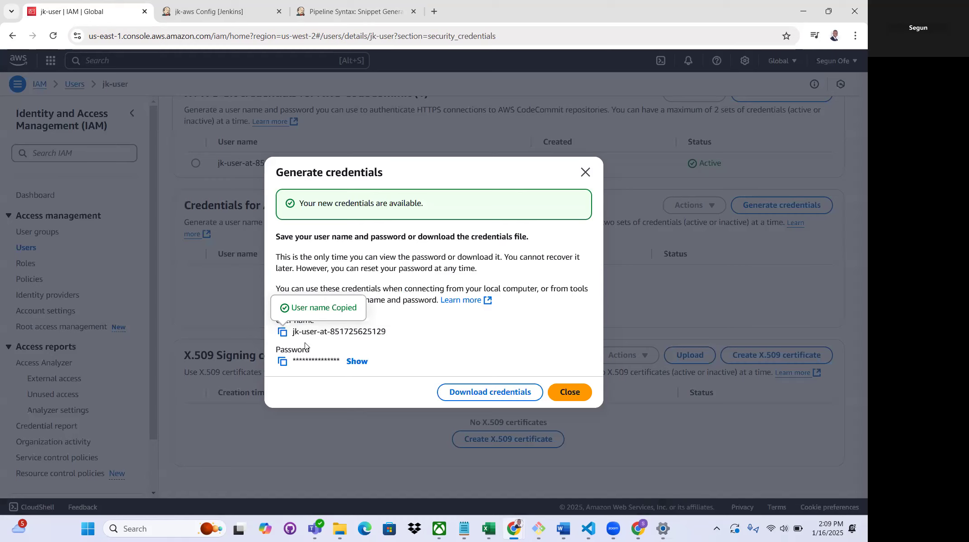
{"action": "left_click", "coordinate": [283, 362]}
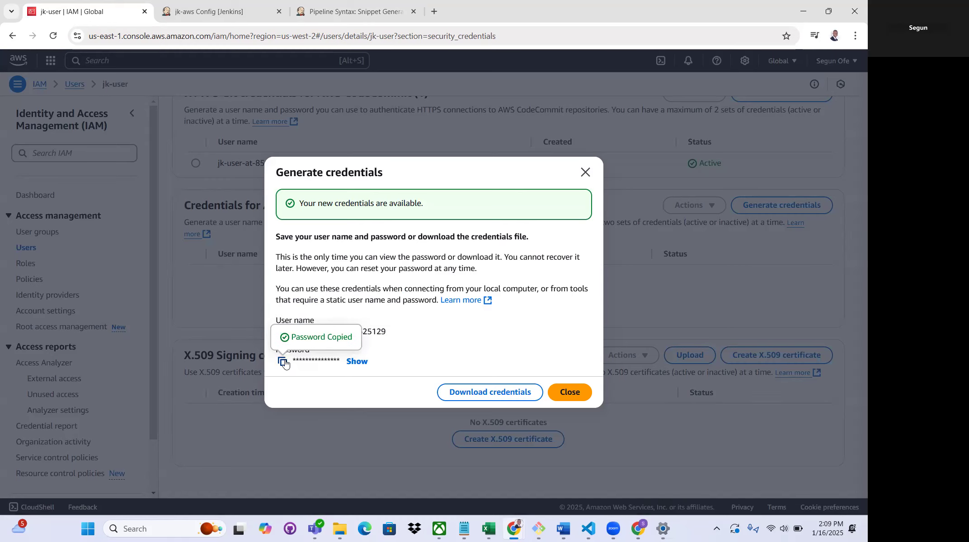
{"action": "left_click", "coordinate": [353, 12]}
{"action": "right_click", "coordinate": [184, 334]}
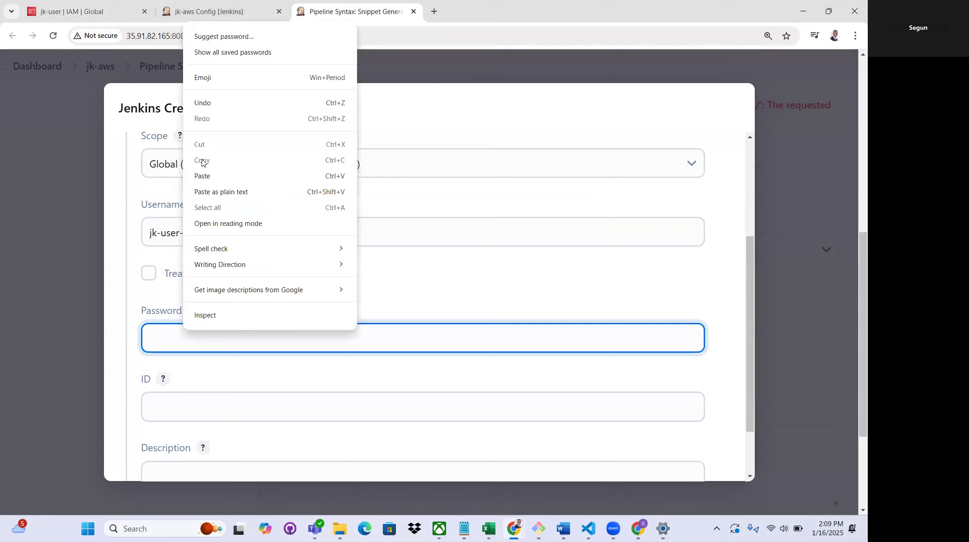
{"action": "left_click", "coordinate": [204, 176]}
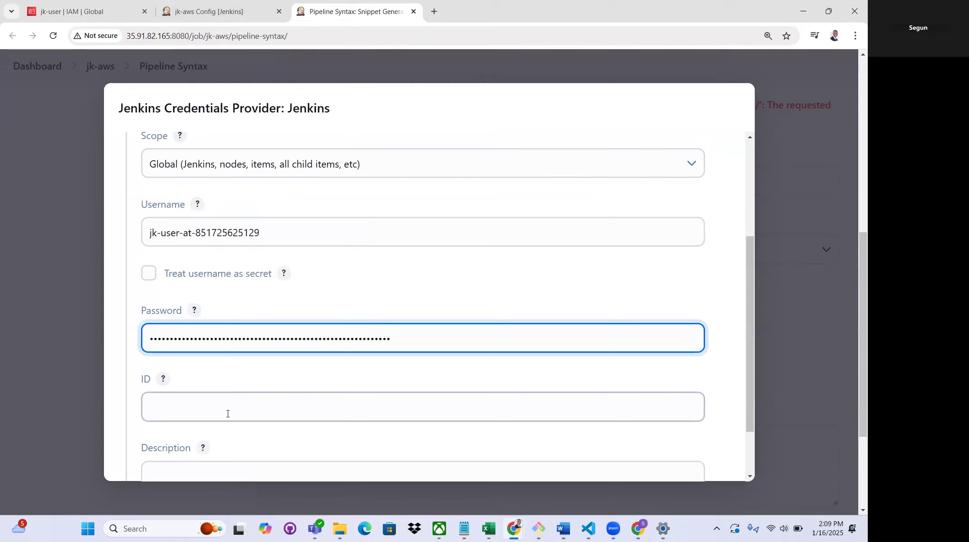
Set the credential's ID to jk-aws-cc-cred and add the credential to Jenkins
{"action": "left_click", "coordinate": [211, 410]}
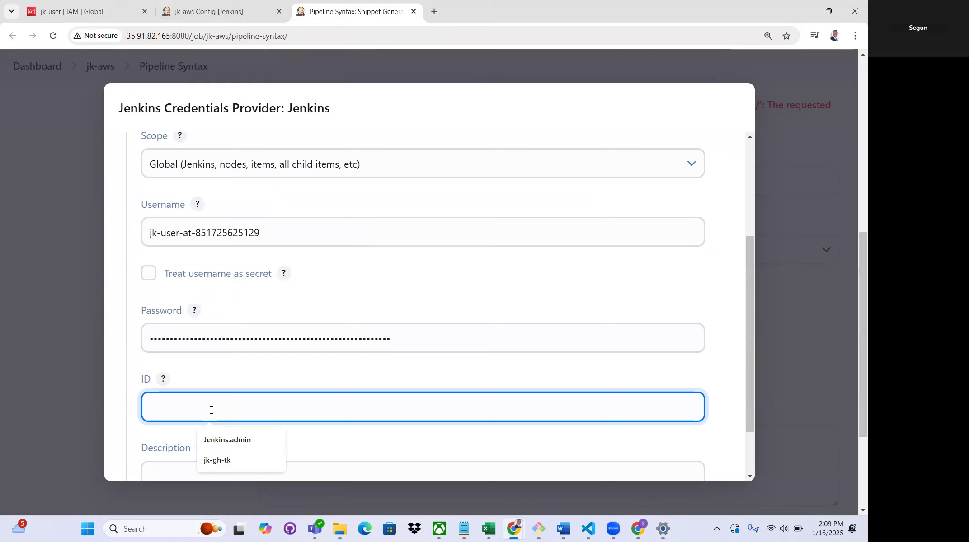
{"action": "type", "text": "jk"}
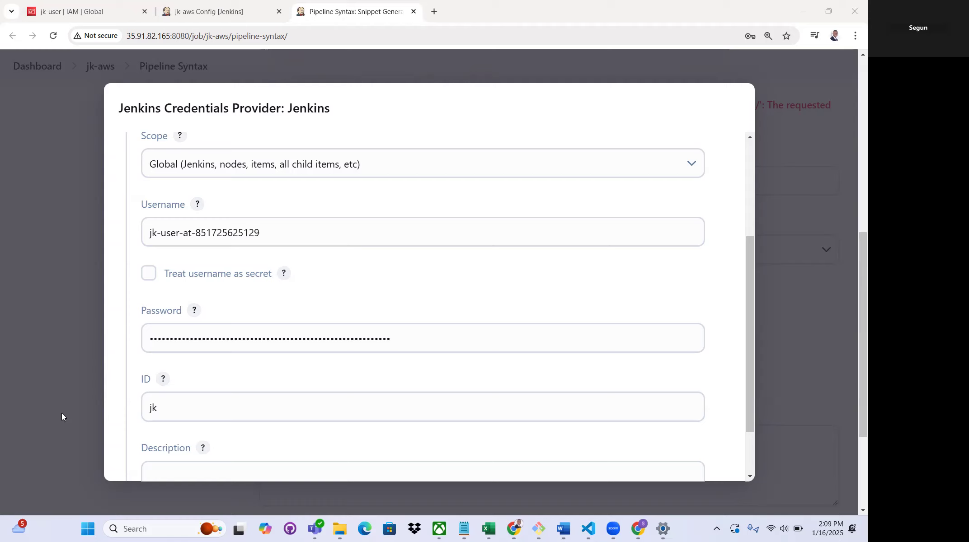
{"action": "left_click", "coordinate": [165, 412]}
{"action": "type", "text": "-aws-cc-cred"}
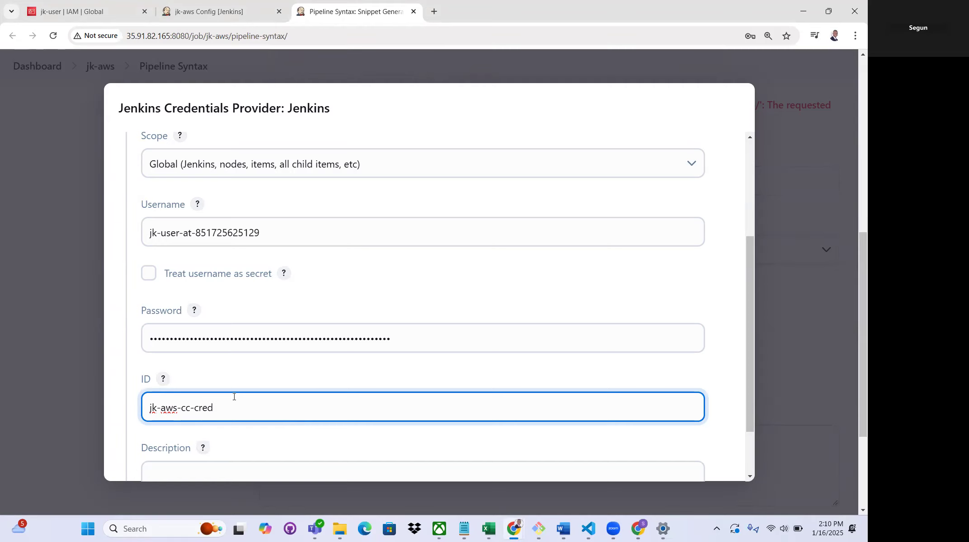
{"action": "scroll", "coordinate": [234, 397], "scroll_direction": "down", "scroll_amount": 2}
{"action": "scroll", "coordinate": [716, 471], "scroll_direction": "down", "scroll_amount": 3}
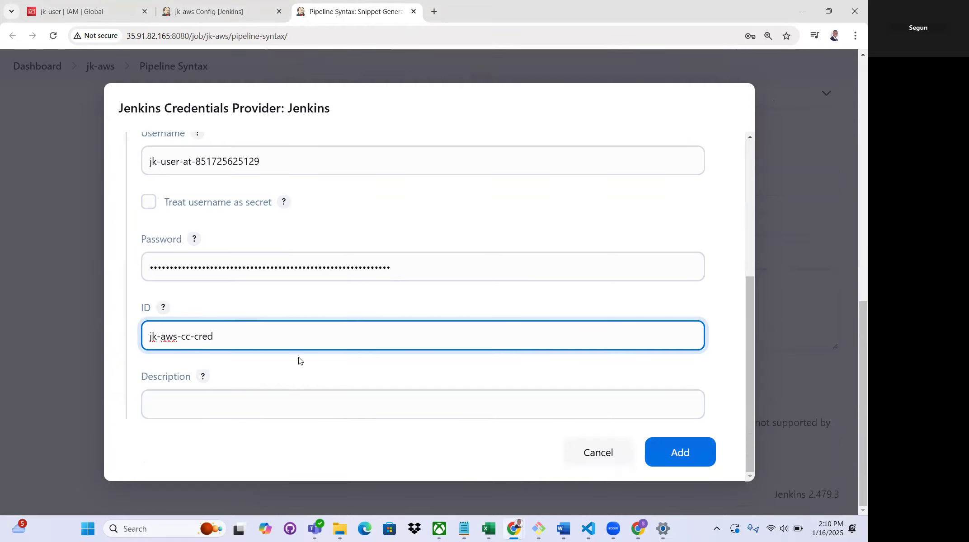
{"action": "scroll", "coordinate": [426, 342], "scroll_direction": "up", "scroll_amount": 5}
{"action": "scroll", "coordinate": [426, 341], "scroll_direction": "down", "scroll_amount": 5}
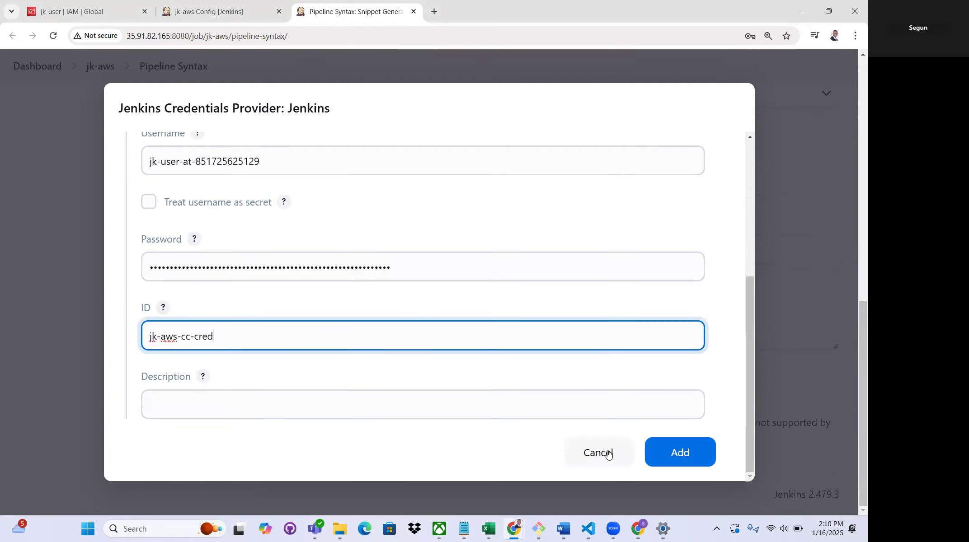
{"action": "left_click", "coordinate": [680, 453]}
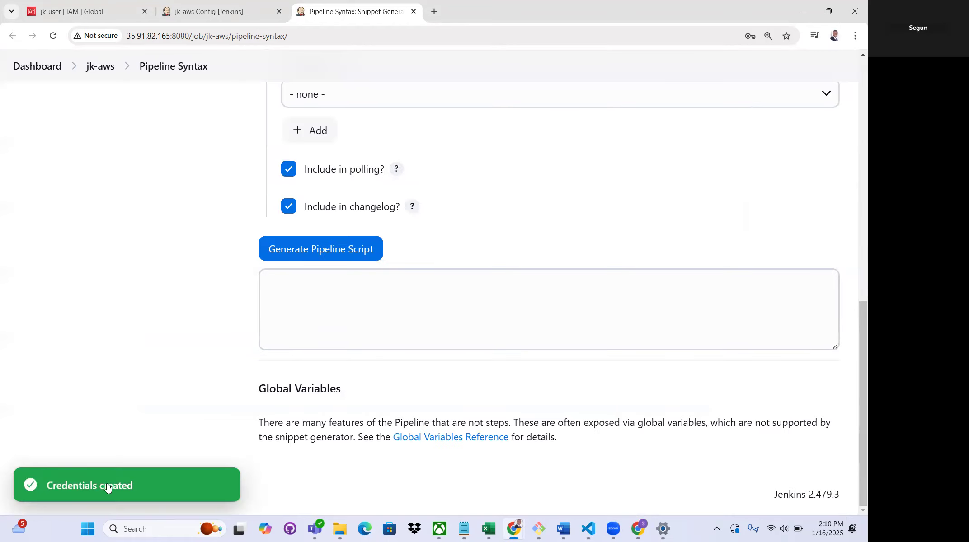
Select the newly added jk-user credential for the Git step in the snippet generator
{"action": "scroll", "coordinate": [489, 251], "scroll_direction": "up", "scroll_amount": 5}
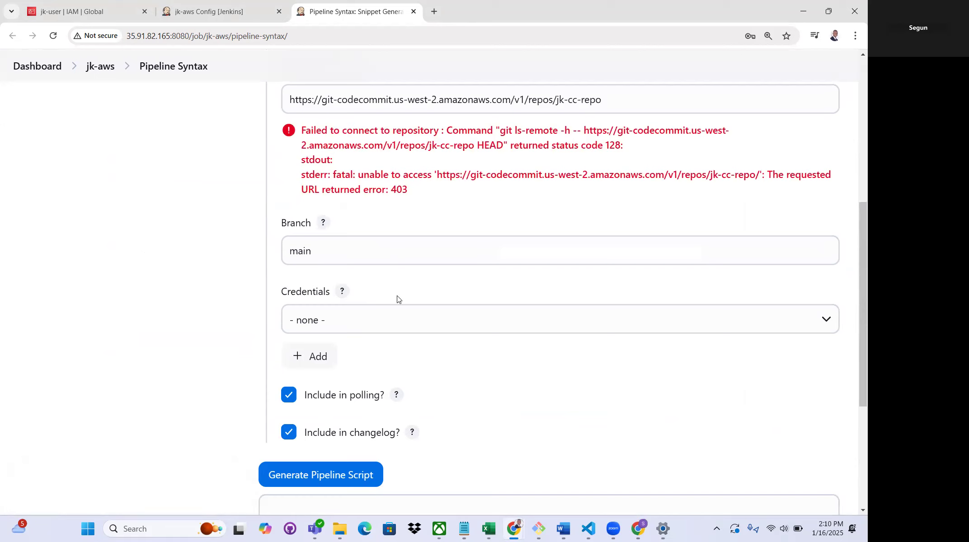
{"action": "left_click", "coordinate": [322, 322]}
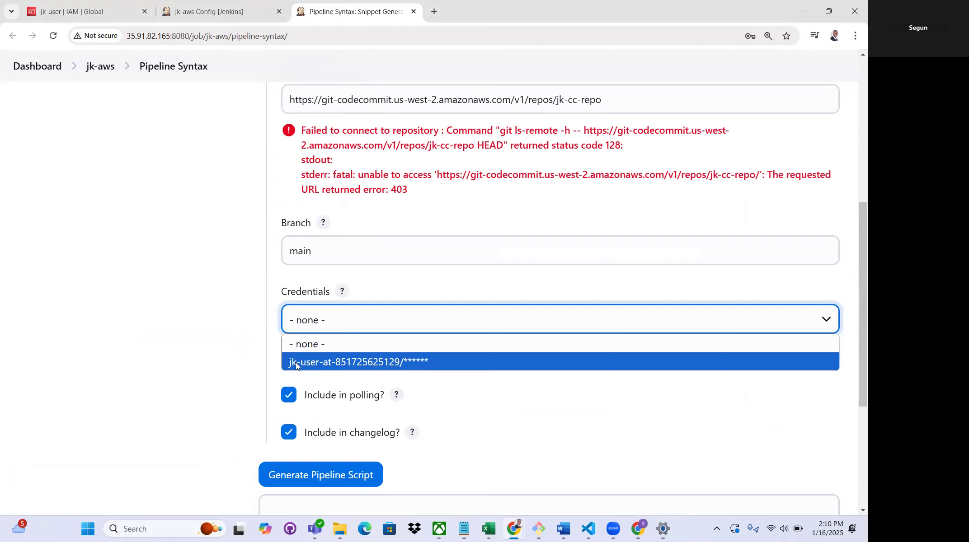
{"action": "left_click", "coordinate": [364, 363]}
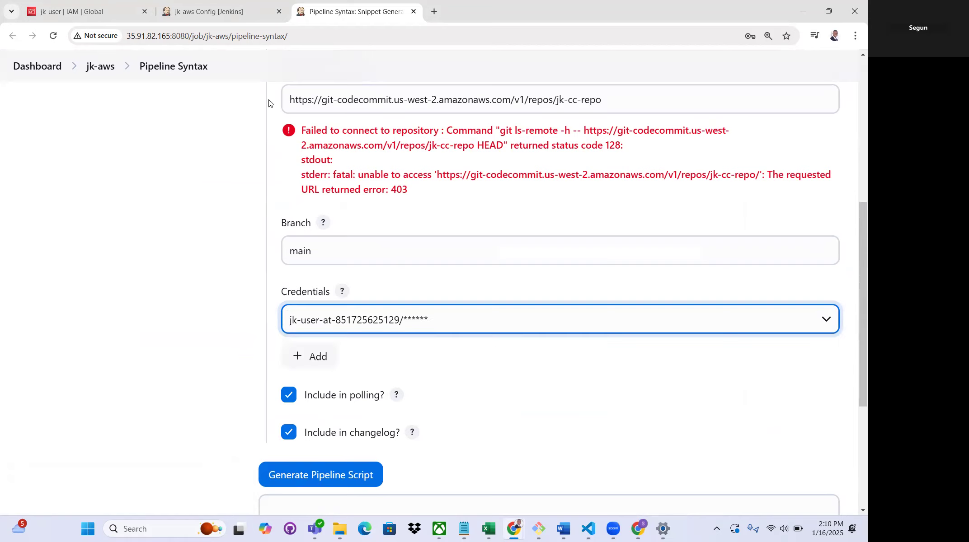
Compare the Git user name generated in IAM with the credential selected in the Jenkins snippet generator
{"action": "left_click", "coordinate": [113, 11]}
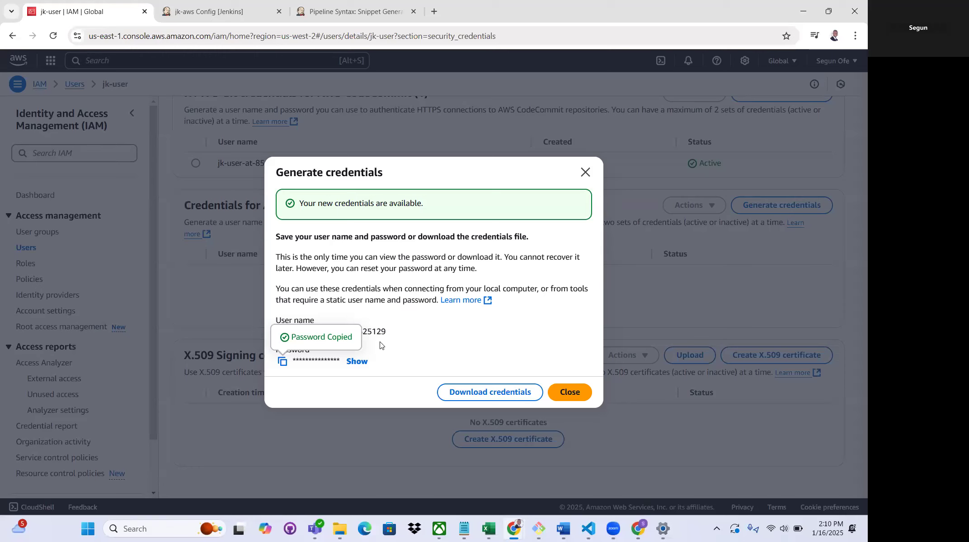
{"action": "left_click_drag", "start_coordinate": [387, 332], "coordinate": [292, 333]}
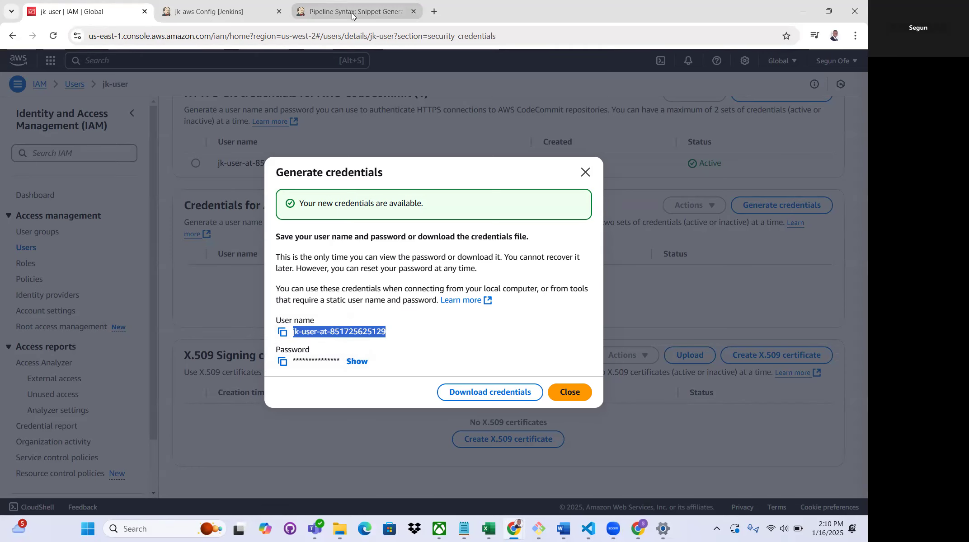
{"action": "left_click", "coordinate": [373, 14]}
{"action": "scroll", "coordinate": [421, 326], "scroll_direction": "down", "scroll_amount": 3}
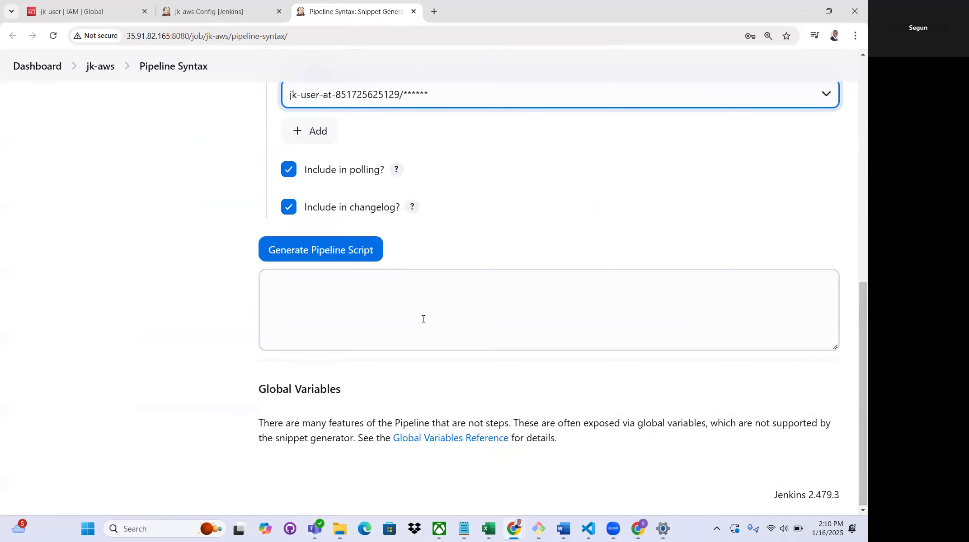
{"action": "scroll", "coordinate": [407, 271], "scroll_direction": "up", "scroll_amount": 1}
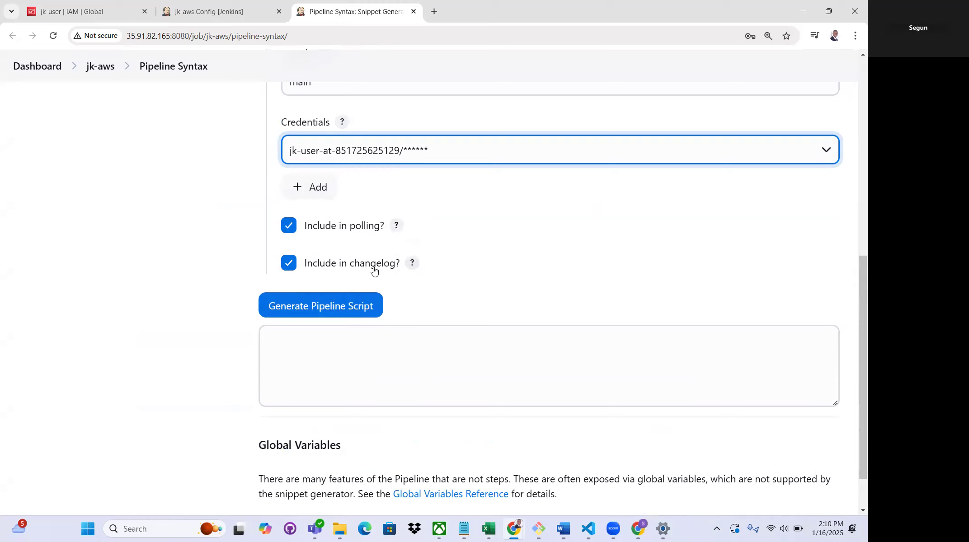
Generate the pipeline script for the Git step and copy the resulting snippet
{"action": "left_click", "coordinate": [342, 312]}
{"action": "left_click_drag", "start_coordinate": [818, 342], "coordinate": [264, 343]}
{"action": "right_click", "coordinate": [320, 344]}
{"action": "left_click", "coordinate": [322, 356]}
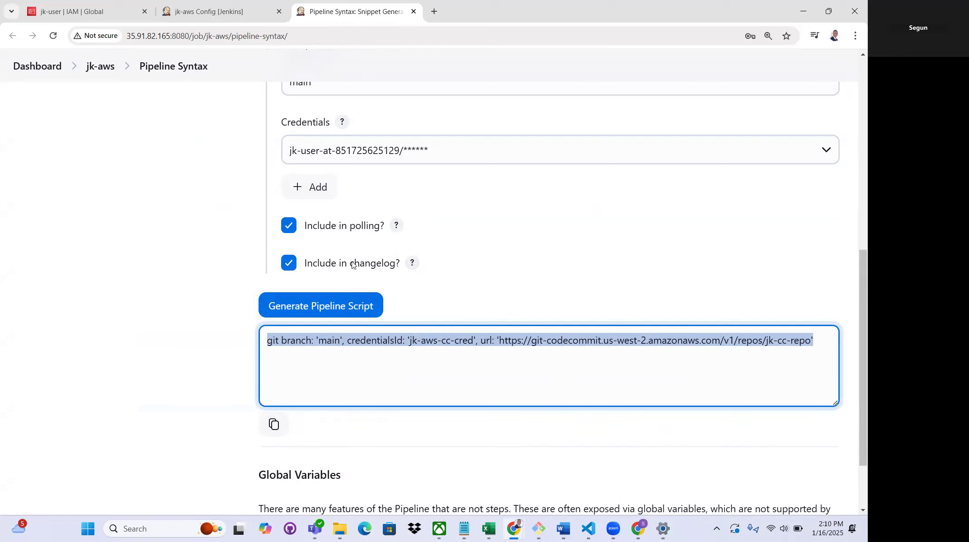
Paste the Git snippet into the steps block of the 'Jenkins user accessing AWS CodeCommit' stage in the jk-aws pipeline script
{"action": "left_click", "coordinate": [226, 15]}
{"action": "scroll", "coordinate": [458, 203], "scroll_direction": "up", "scroll_amount": 2}
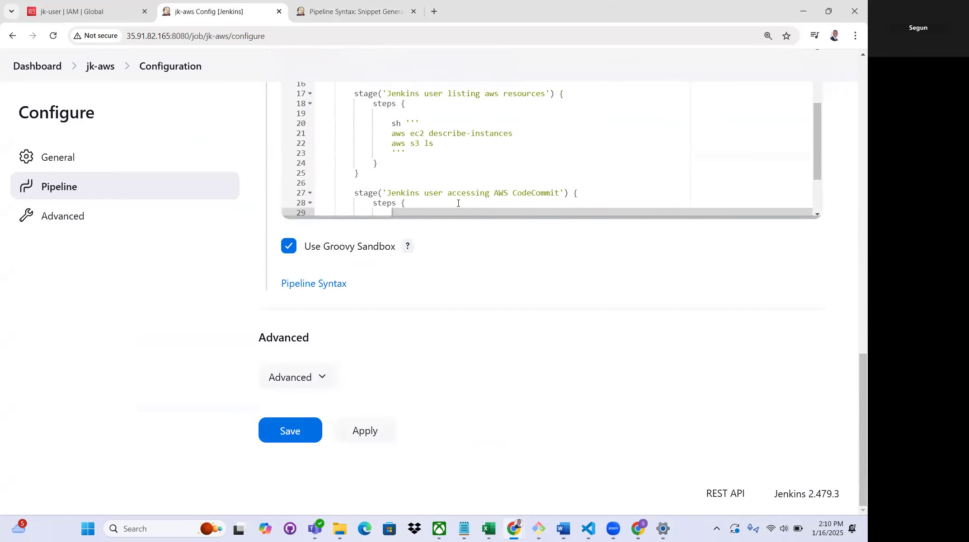
{"action": "scroll", "coordinate": [476, 182], "scroll_direction": "down", "scroll_amount": 2}
{"action": "left_click", "coordinate": [409, 145]}
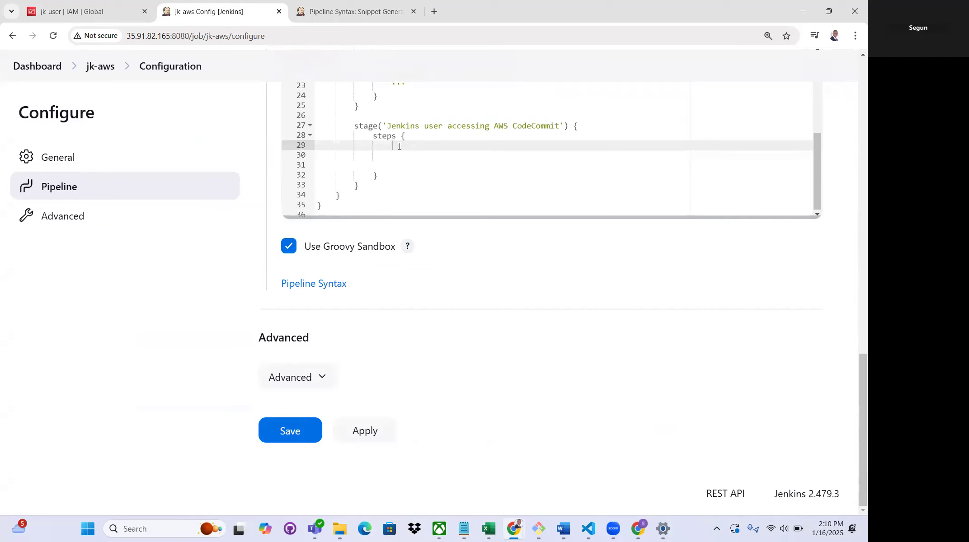
{"action": "right_click", "coordinate": [416, 137]}
{"action": "left_click", "coordinate": [416, 138]}
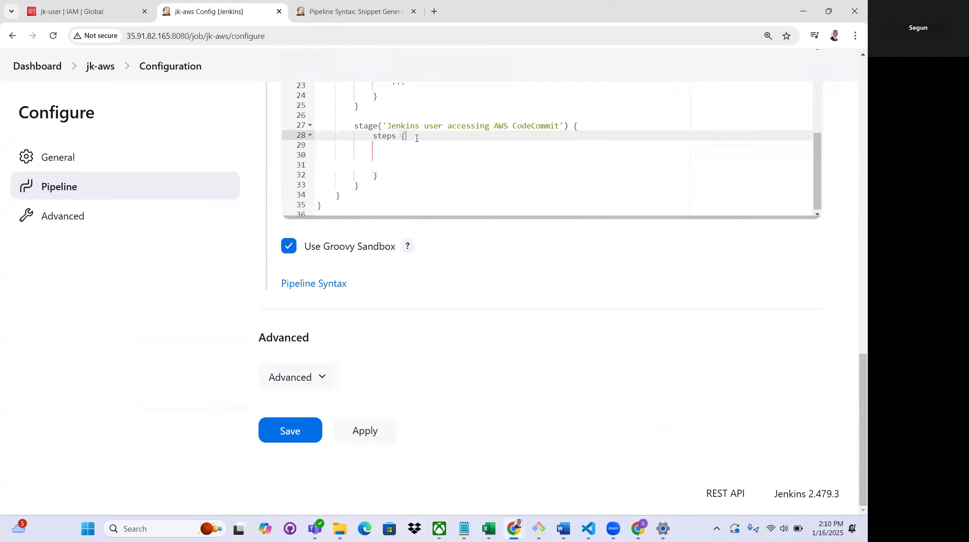
{"action": "left_click", "coordinate": [404, 151]}
{"action": "right_click", "coordinate": [399, 151]}
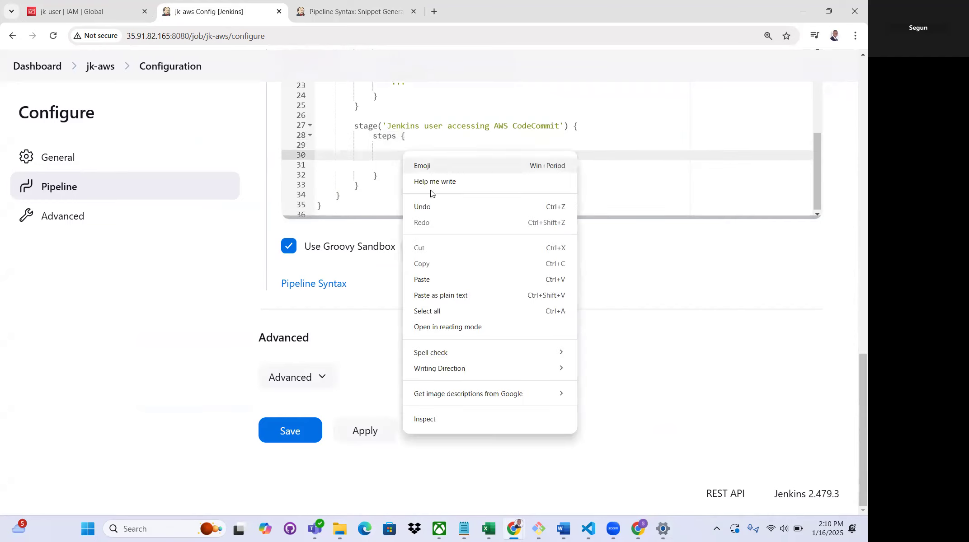
{"action": "left_click", "coordinate": [433, 282]}
{"action": "left_click_drag", "start_coordinate": [471, 212], "coordinate": [303, 216]}
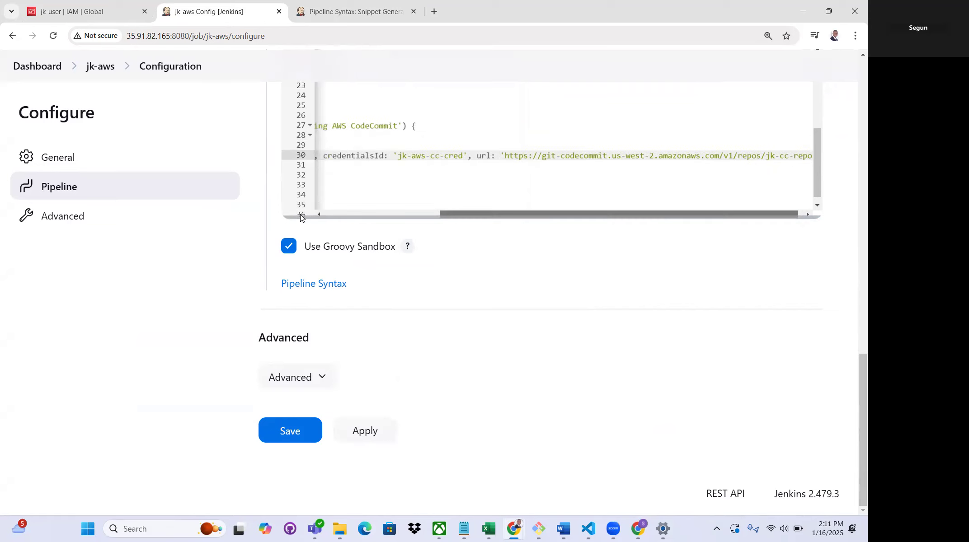
{"action": "key", "text": "Down"}
{"action": "key", "text": "Down"}
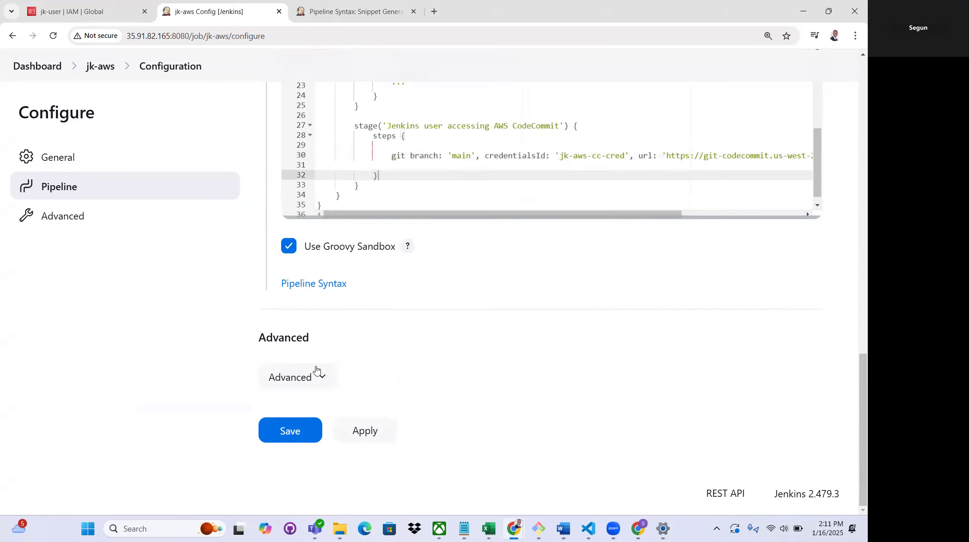
Apply and save the jk-aws pipeline configuration and start a new build
{"action": "left_click", "coordinate": [369, 430]}
{"action": "left_click", "coordinate": [287, 432]}
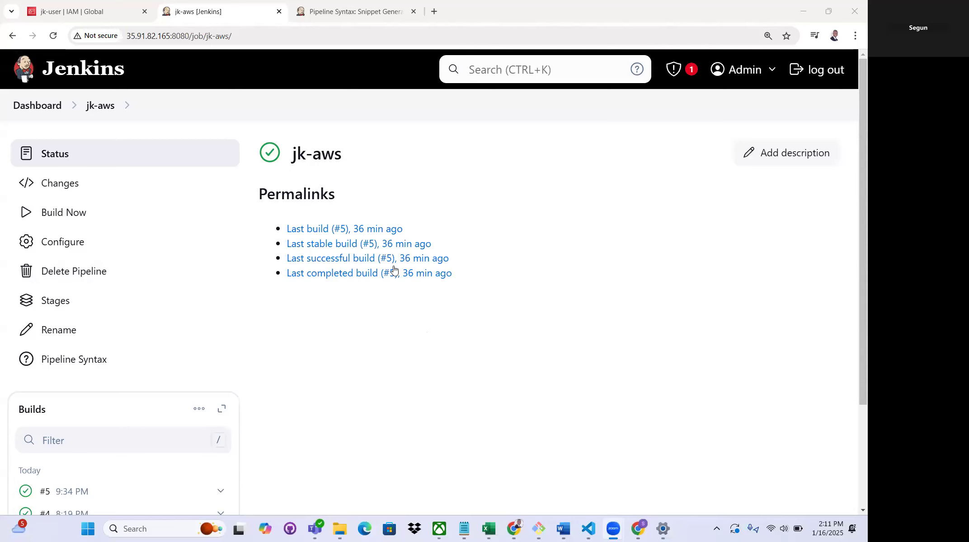
{"action": "scroll", "coordinate": [208, 371], "scroll_direction": "down", "scroll_amount": 3}
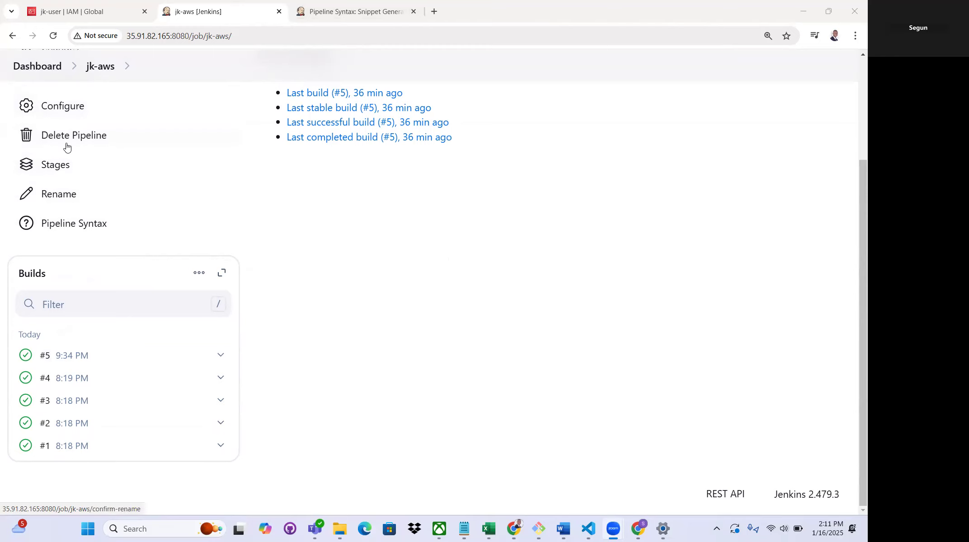
{"action": "scroll", "coordinate": [125, 203], "scroll_direction": "up", "scroll_amount": 3}
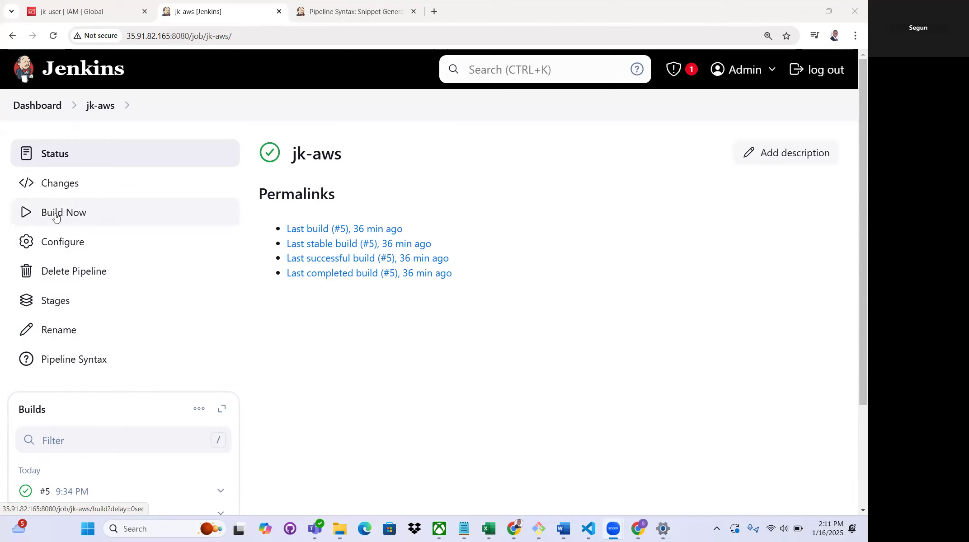
{"action": "left_click", "coordinate": [40, 216]}
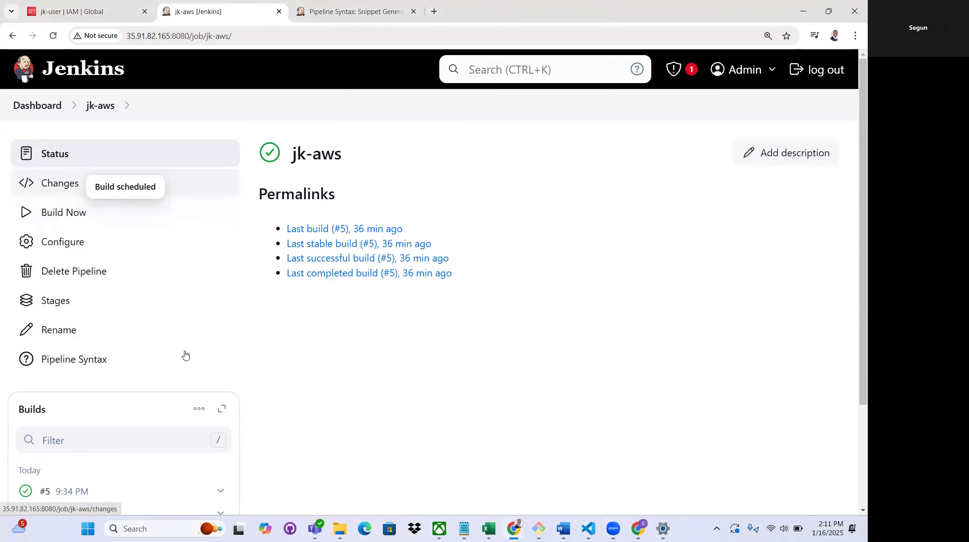
Open the jk-aws build time trend and review the status and duration of the builds
{"action": "scroll", "coordinate": [177, 337], "scroll_direction": "down", "scroll_amount": 3}
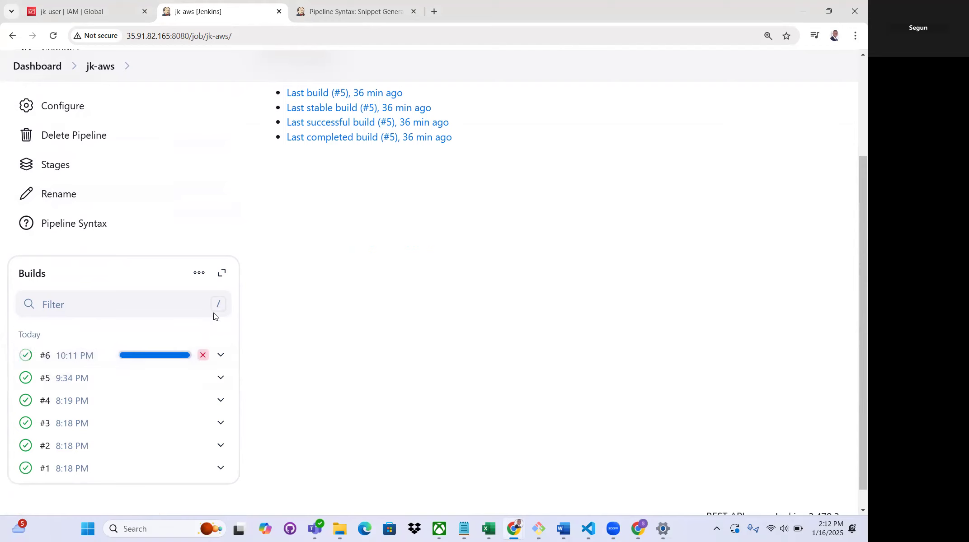
{"action": "left_click", "coordinate": [223, 275]}
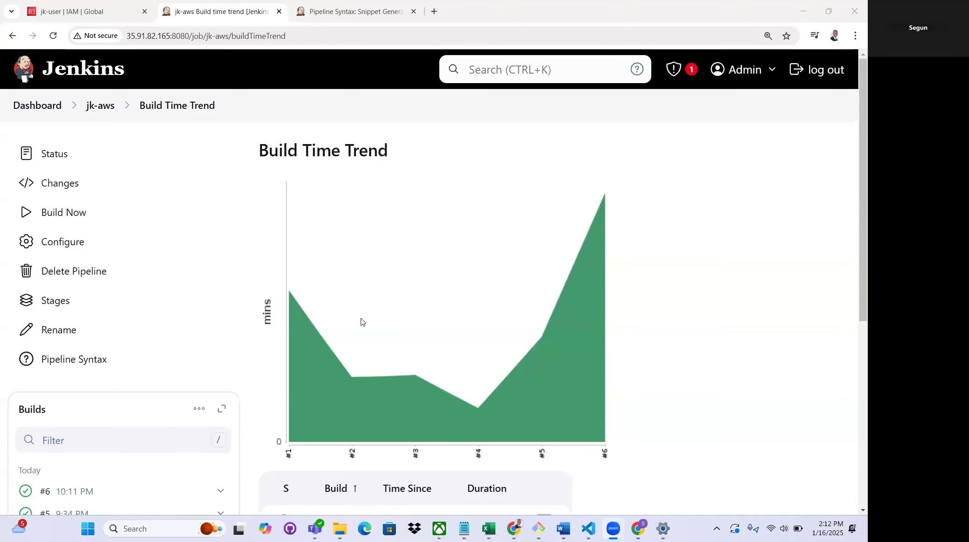
{"action": "scroll", "coordinate": [307, 320], "scroll_direction": "down", "scroll_amount": 3}
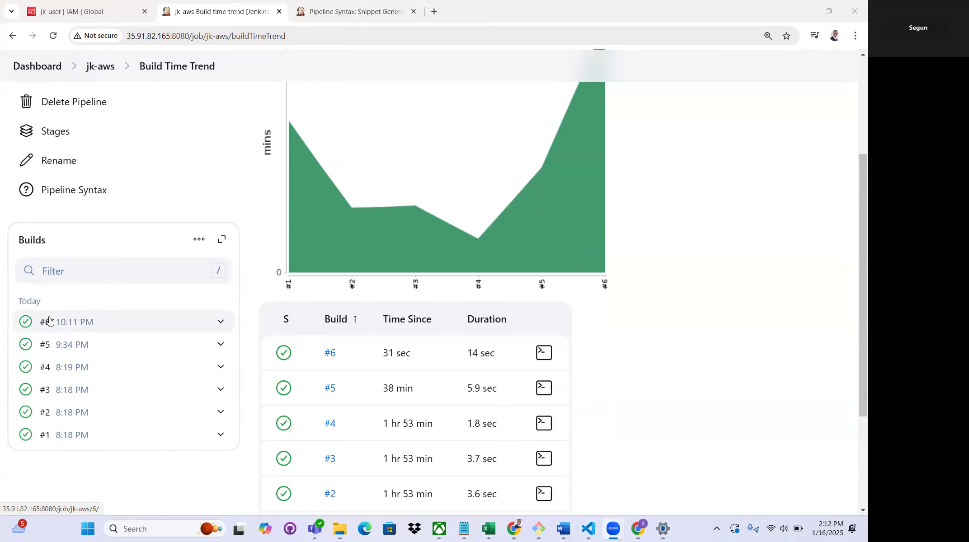
{"action": "scroll", "coordinate": [454, 344], "scroll_direction": "down", "scroll_amount": 3}
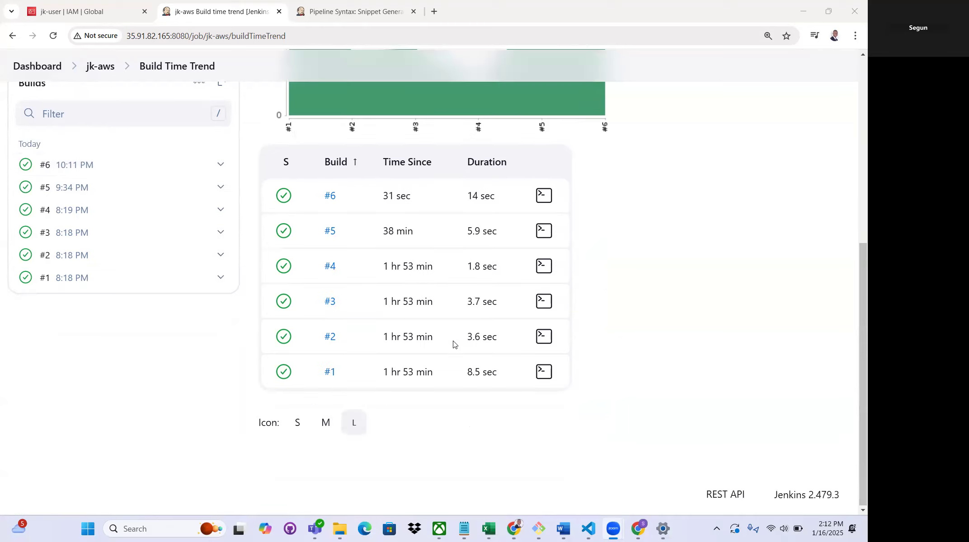
{"action": "scroll", "coordinate": [339, 306], "scroll_direction": "up", "scroll_amount": 3}
Open the console output of build #6 and check the commit message and changelog lines near its end
{"action": "left_click", "coordinate": [46, 333]}
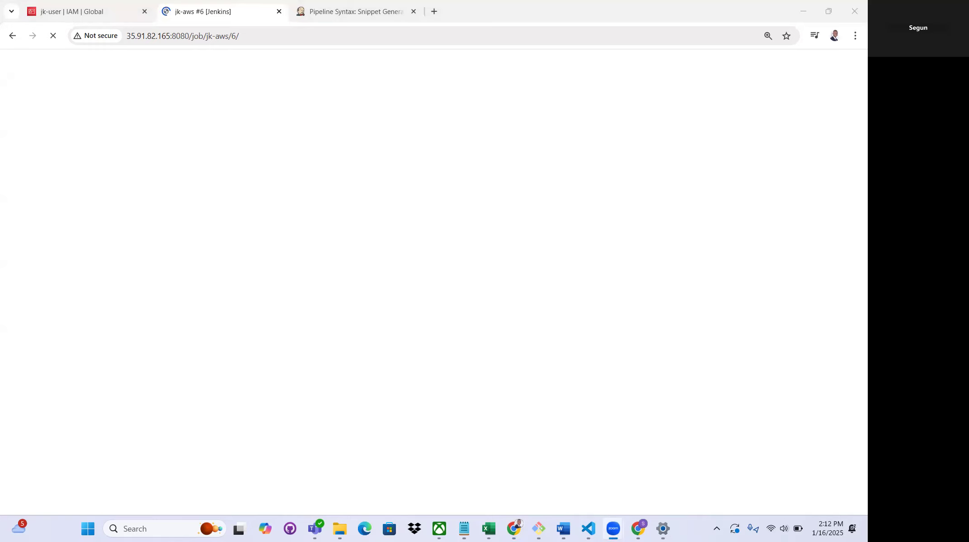
{"action": "left_click", "coordinate": [82, 213]}
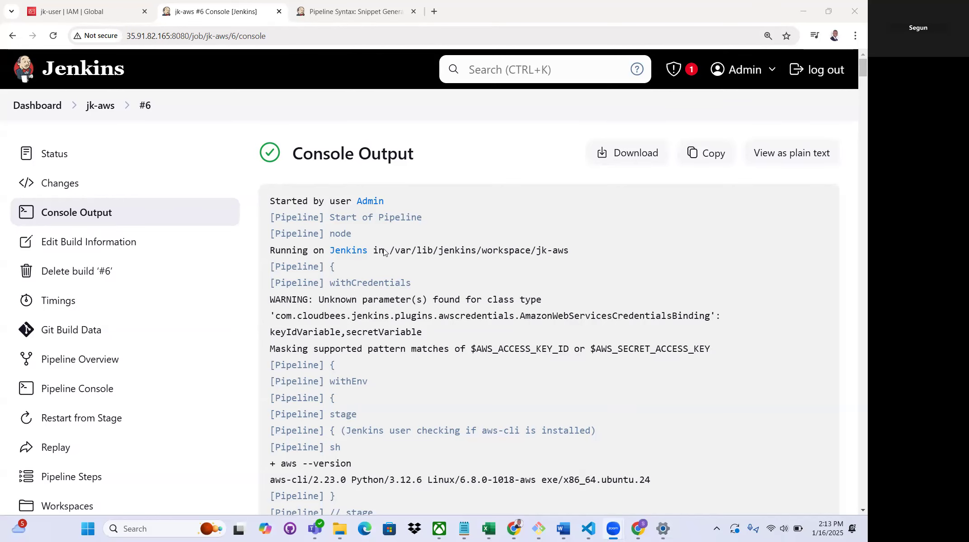
{"action": "scroll", "coordinate": [386, 254], "scroll_direction": "down", "scroll_amount": 20}
{"action": "scroll", "coordinate": [386, 256], "scroll_direction": "down", "scroll_amount": 15}
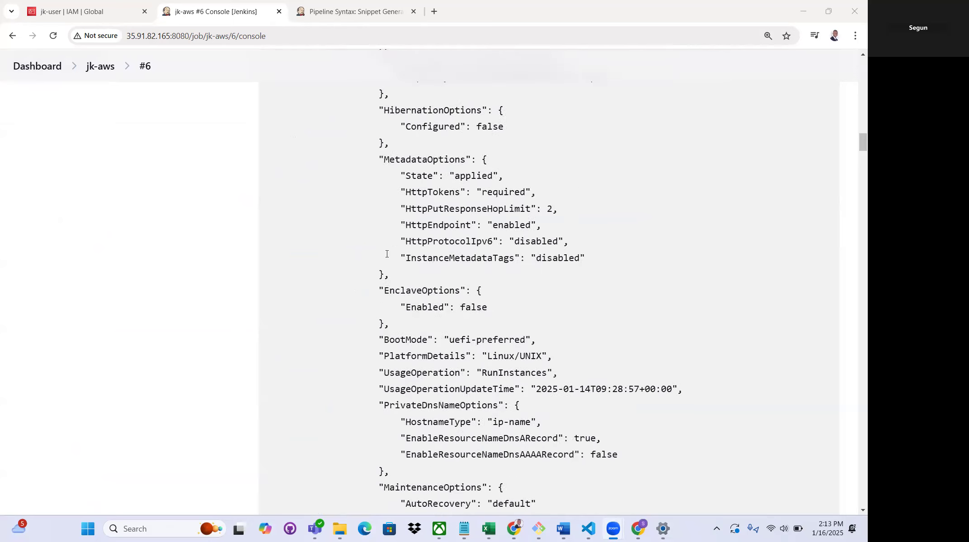
{"action": "scroll", "coordinate": [386, 268], "scroll_direction": "down", "scroll_amount": 15}
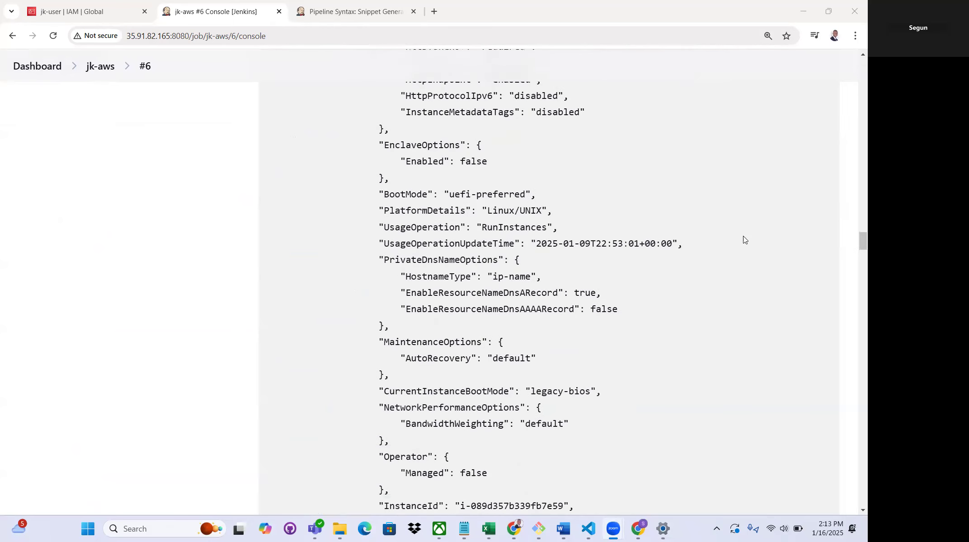
{"action": "scroll", "coordinate": [854, 259], "scroll_direction": "down", "scroll_amount": 20}
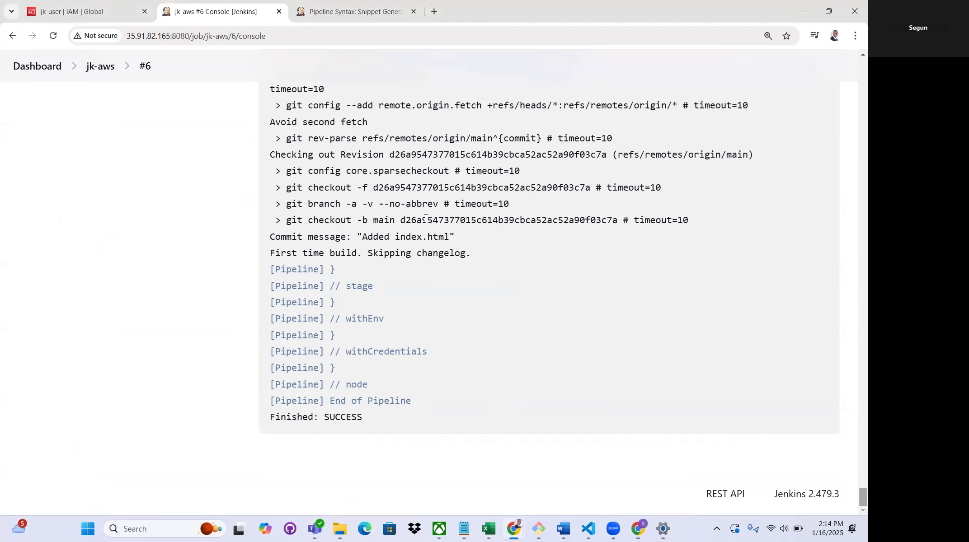
{"action": "left_click_drag", "start_coordinate": [463, 242], "coordinate": [361, 238]}
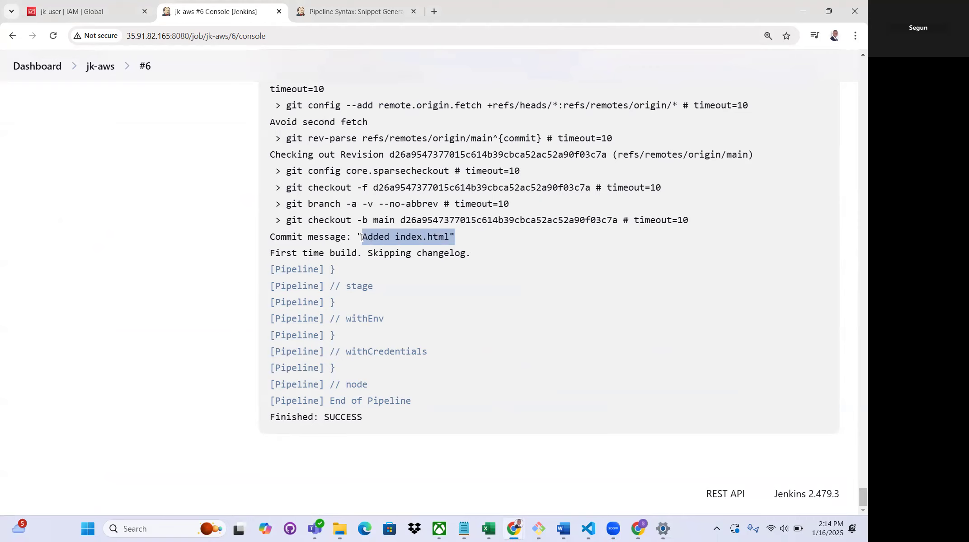
{"action": "left_click_drag", "start_coordinate": [474, 253], "coordinate": [369, 253]}
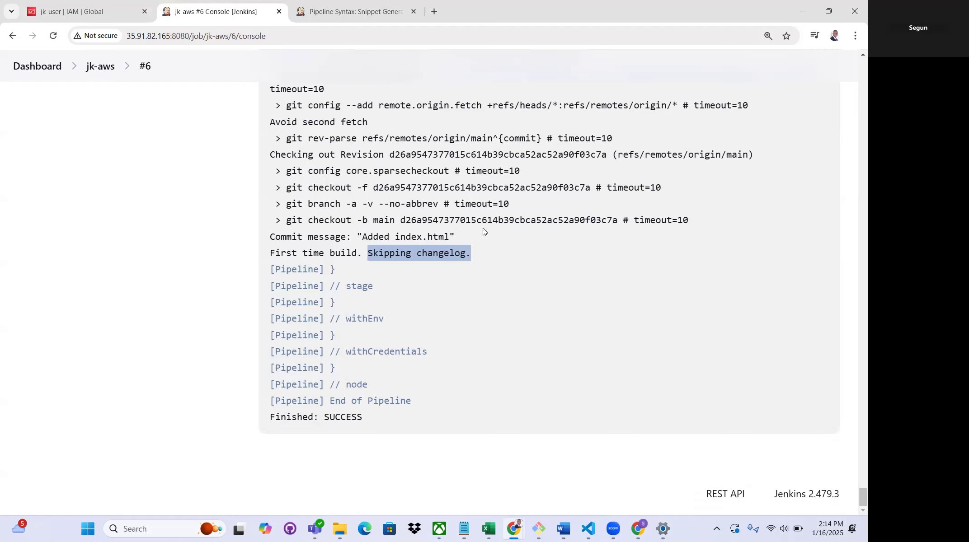
Examine the CodeCommit stage's log for the Git tool, the credential used, the cloned repository URL and the final build result
{"action": "scroll", "coordinate": [483, 228], "scroll_direction": "up", "scroll_amount": 6}
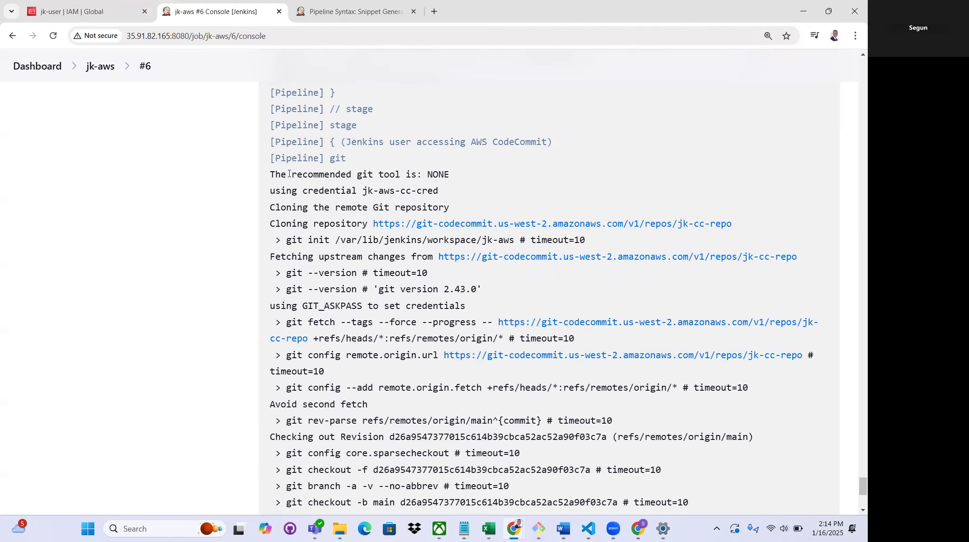
{"action": "left_click_drag", "start_coordinate": [275, 173], "coordinate": [447, 181]}
{"action": "left_click_drag", "start_coordinate": [272, 190], "coordinate": [454, 198]}
{"action": "left_click", "coordinate": [413, 193]}
{"action": "left_click_drag", "start_coordinate": [363, 192], "coordinate": [440, 194]}
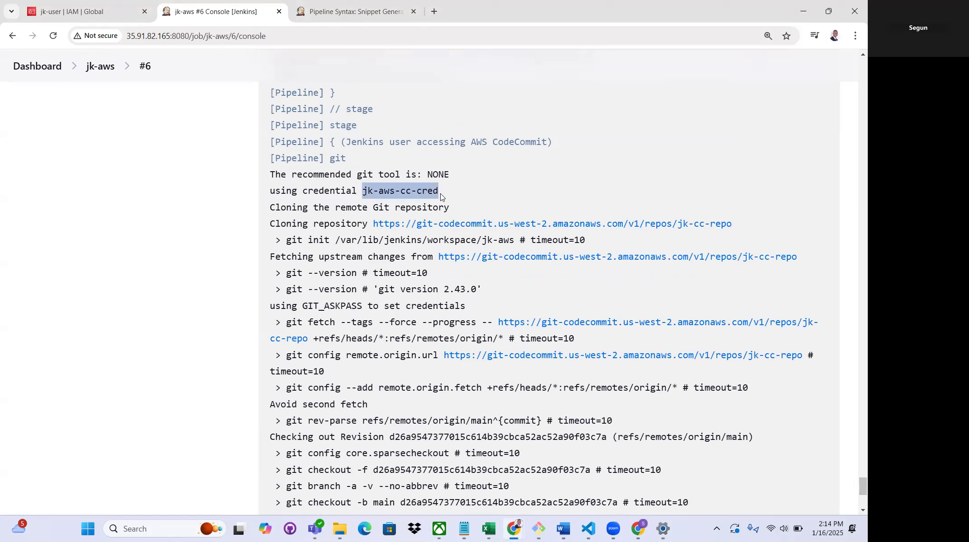
{"action": "left_click", "coordinate": [446, 190]}
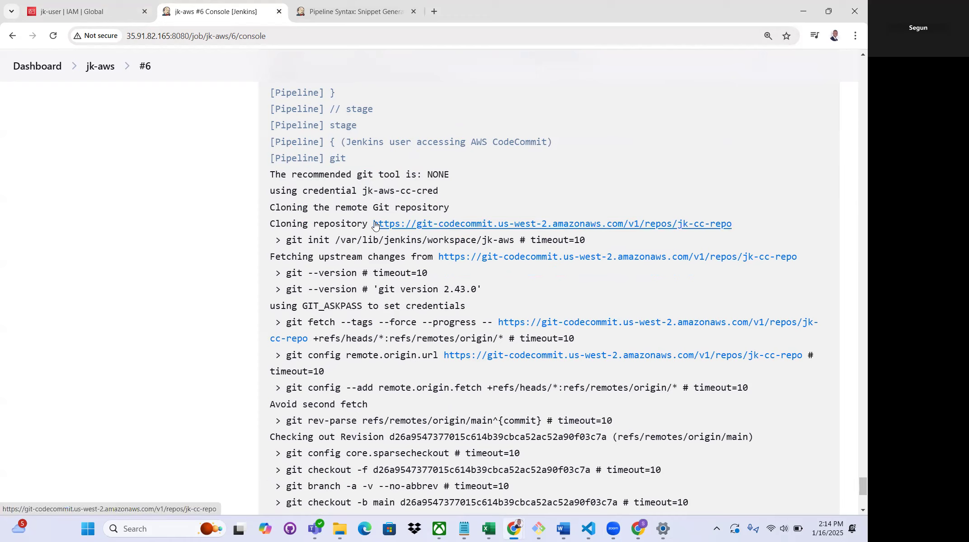
{"action": "left_click_drag", "start_coordinate": [373, 222], "coordinate": [736, 230]}
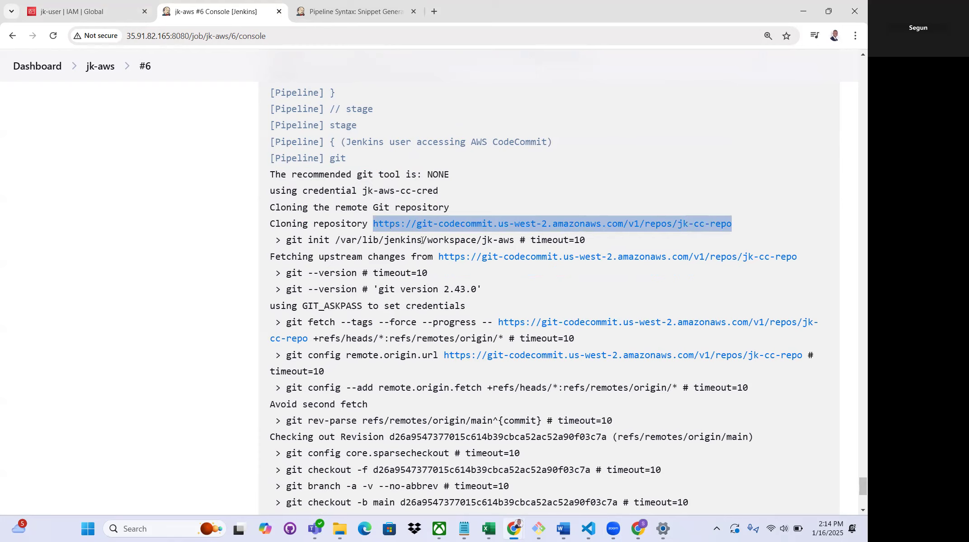
{"action": "scroll", "coordinate": [388, 235], "scroll_direction": "down", "scroll_amount": 2}
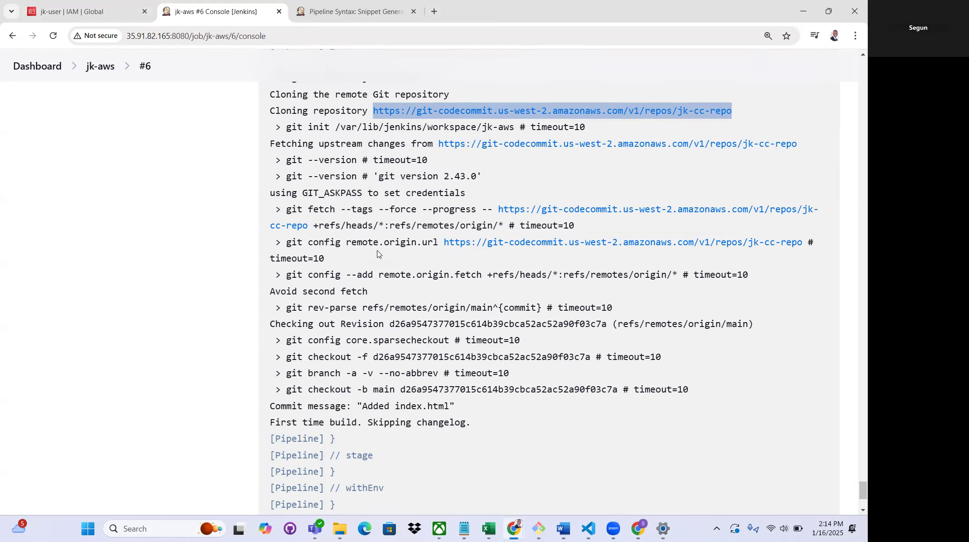
{"action": "scroll", "coordinate": [377, 250], "scroll_direction": "down", "scroll_amount": 3}
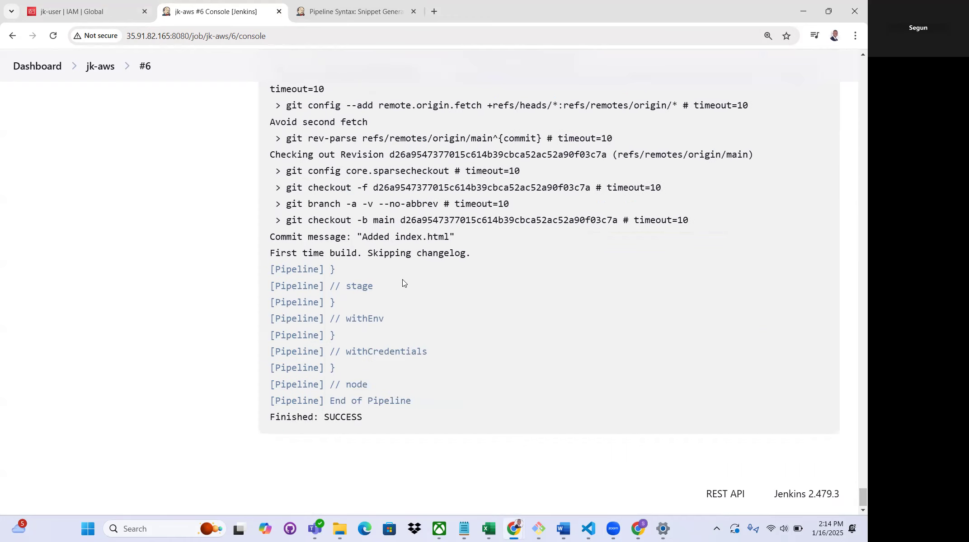